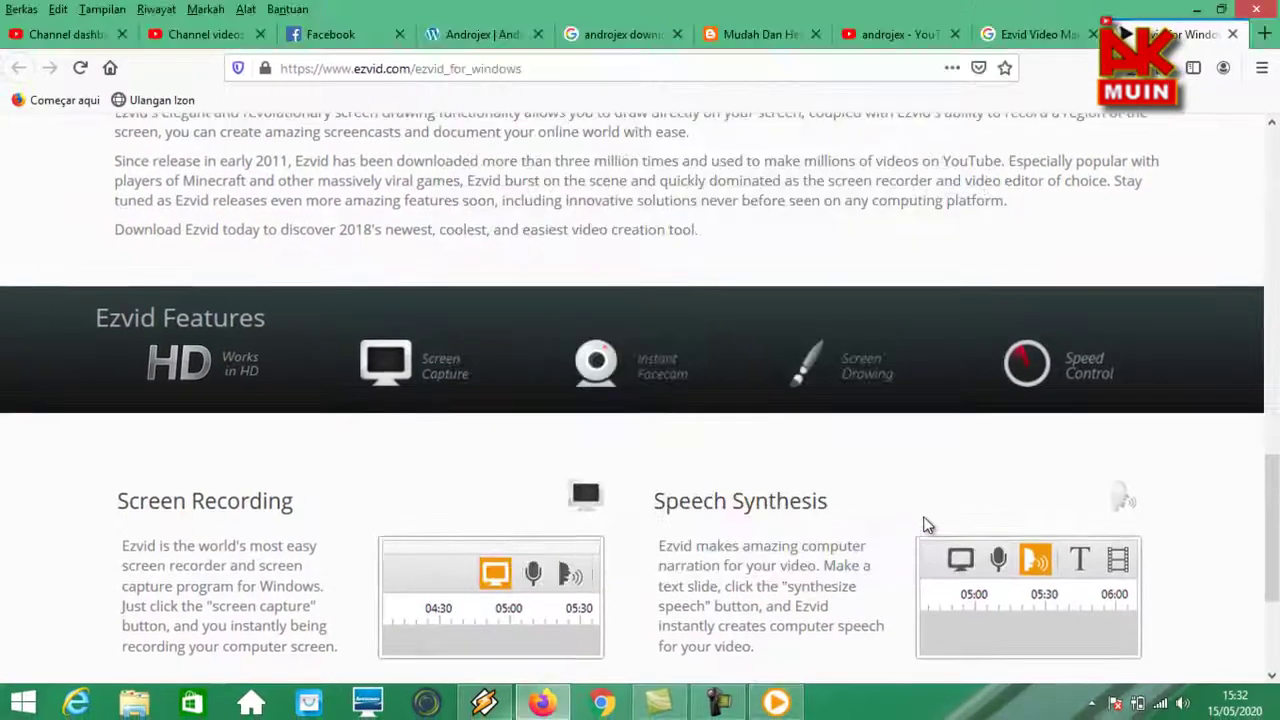
Step: Look over the Ezvid For Windows page, view the About Us page and return to the product page
{"action": "scroll", "coordinate": [927, 524], "scroll_direction": "up", "scroll_amount": 8}
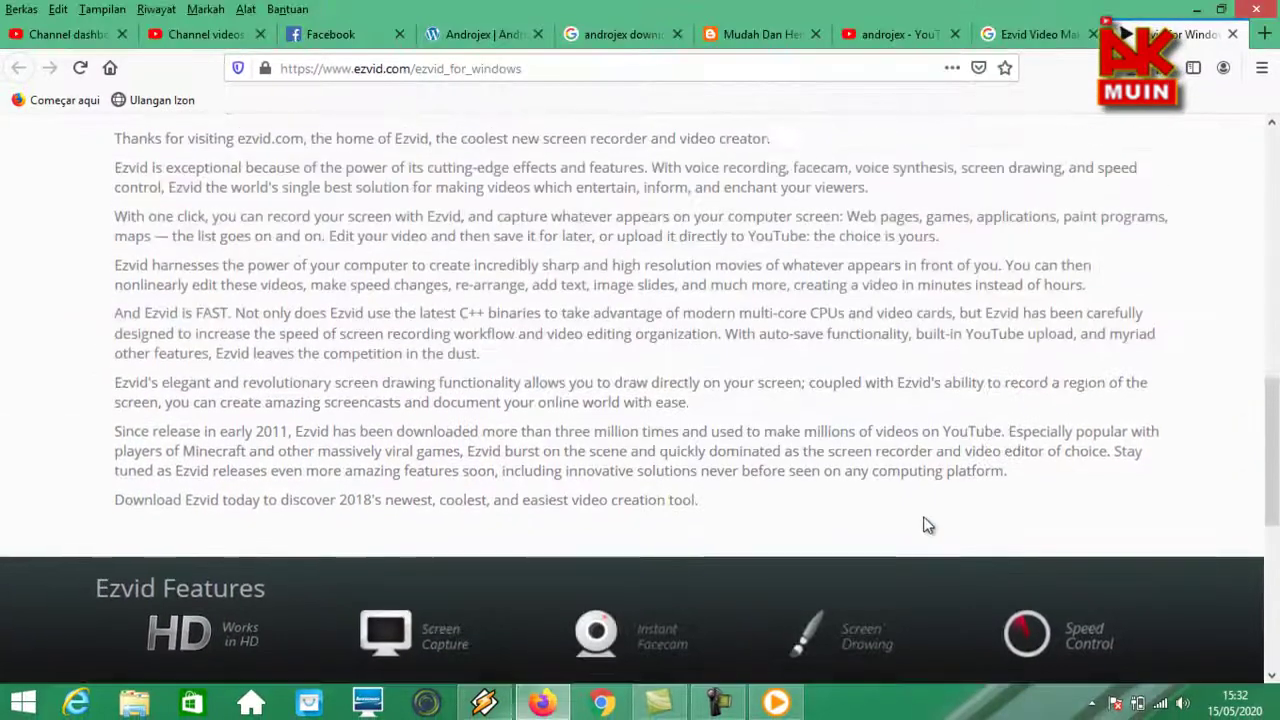
{"action": "scroll", "coordinate": [1103, 462], "scroll_direction": "up", "scroll_amount": 3}
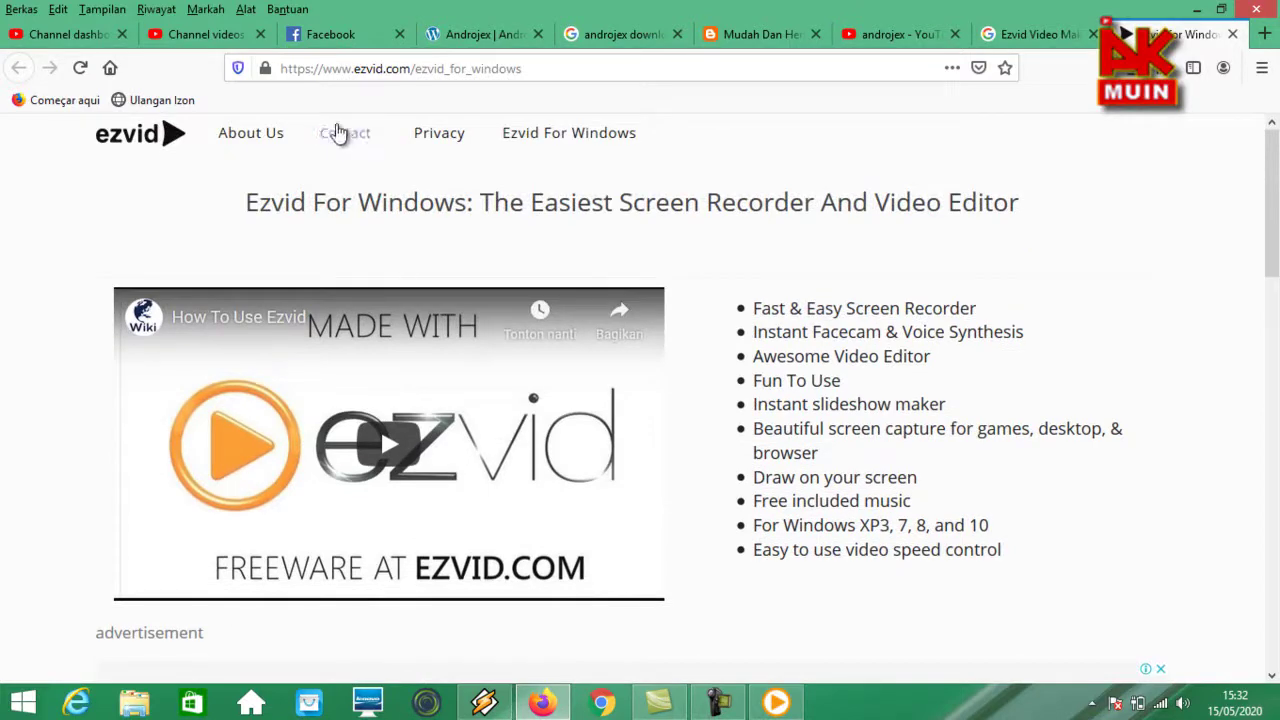
{"action": "left_click", "coordinate": [250, 140]}
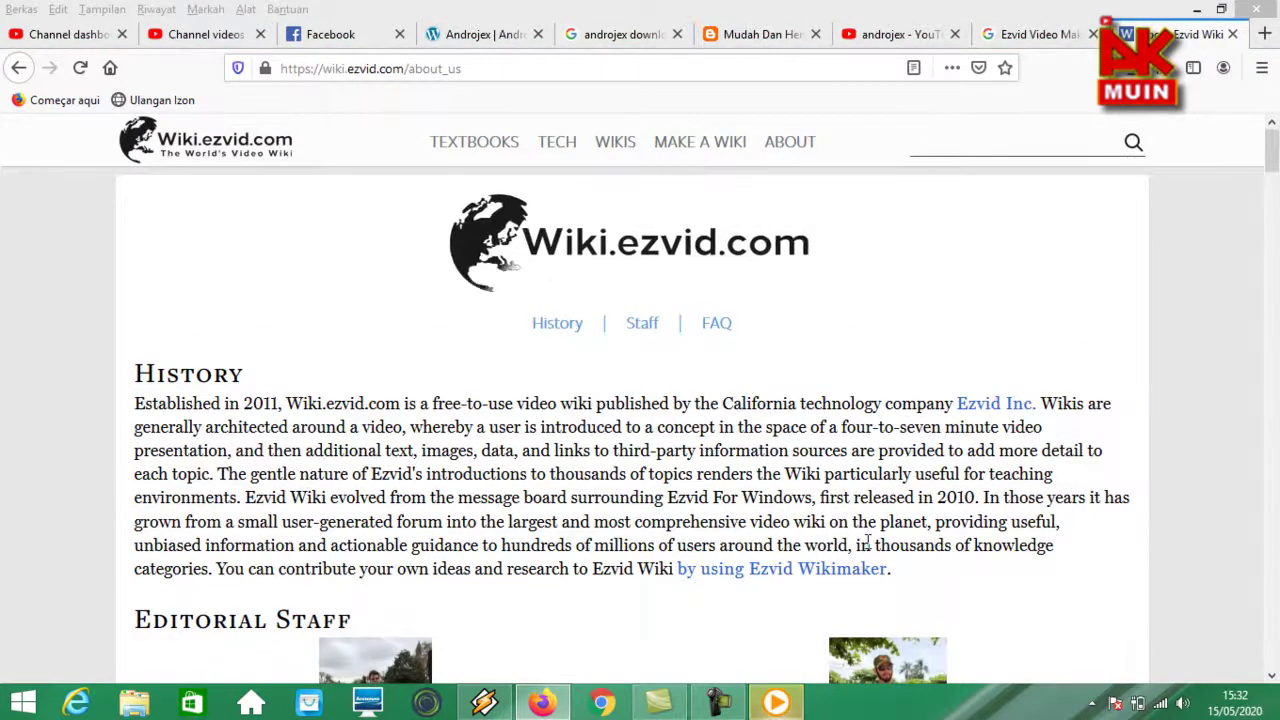
{"action": "left_click", "coordinate": [18, 67]}
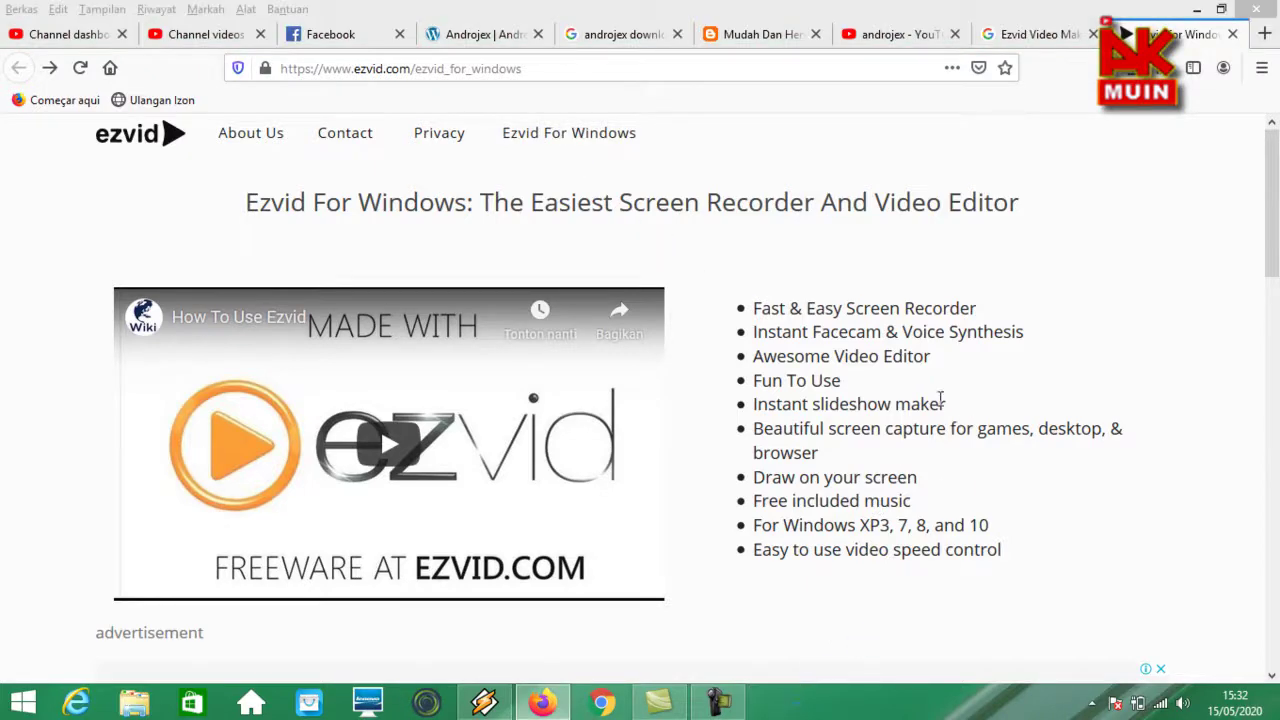
Step: Look through the getting-started steps on the Ezvid thank-you page, and close that page
{"action": "scroll", "coordinate": [903, 320], "scroll_direction": "down", "scroll_amount": 5}
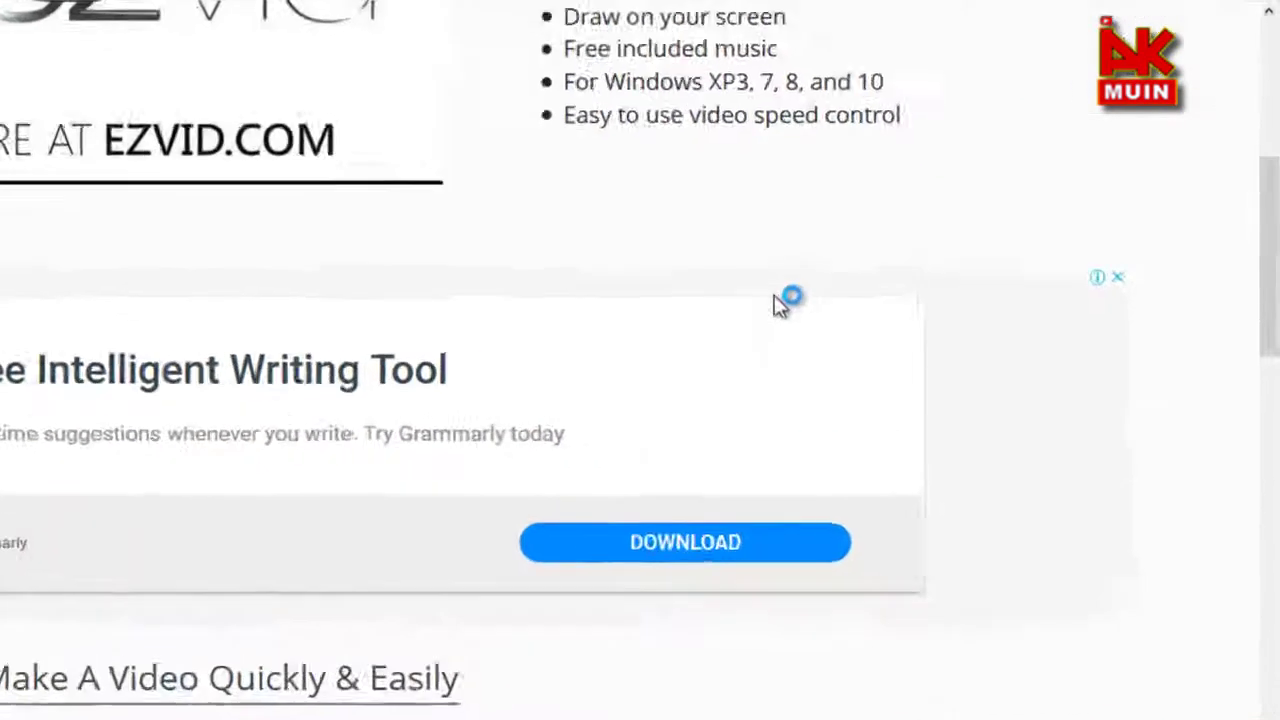
{"action": "scroll", "coordinate": [780, 305], "scroll_direction": "down", "scroll_amount": 10}
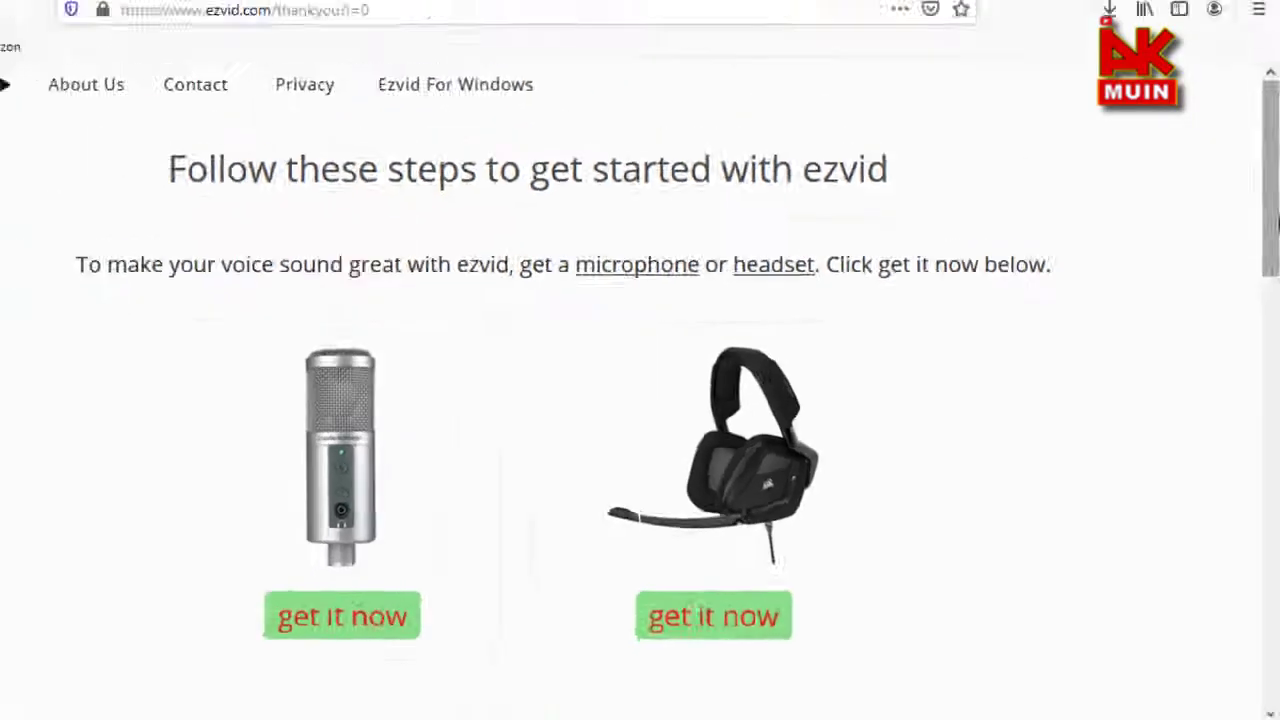
{"action": "scroll", "coordinate": [1277, 300], "scroll_direction": "down", "scroll_amount": 1}
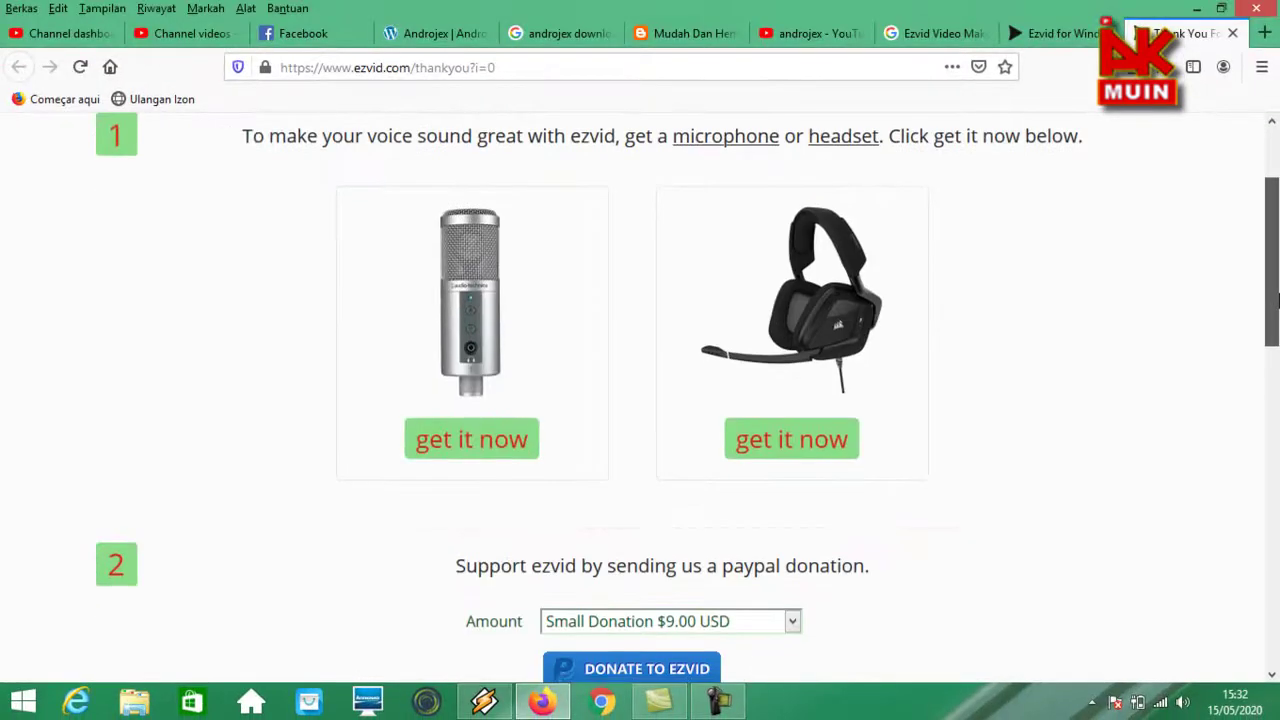
{"action": "left_click_drag", "start_coordinate": [1277, 300], "coordinate": [1236, 690]}
{"action": "scroll", "coordinate": [1276, 204], "scroll_direction": "up", "scroll_amount": 3}
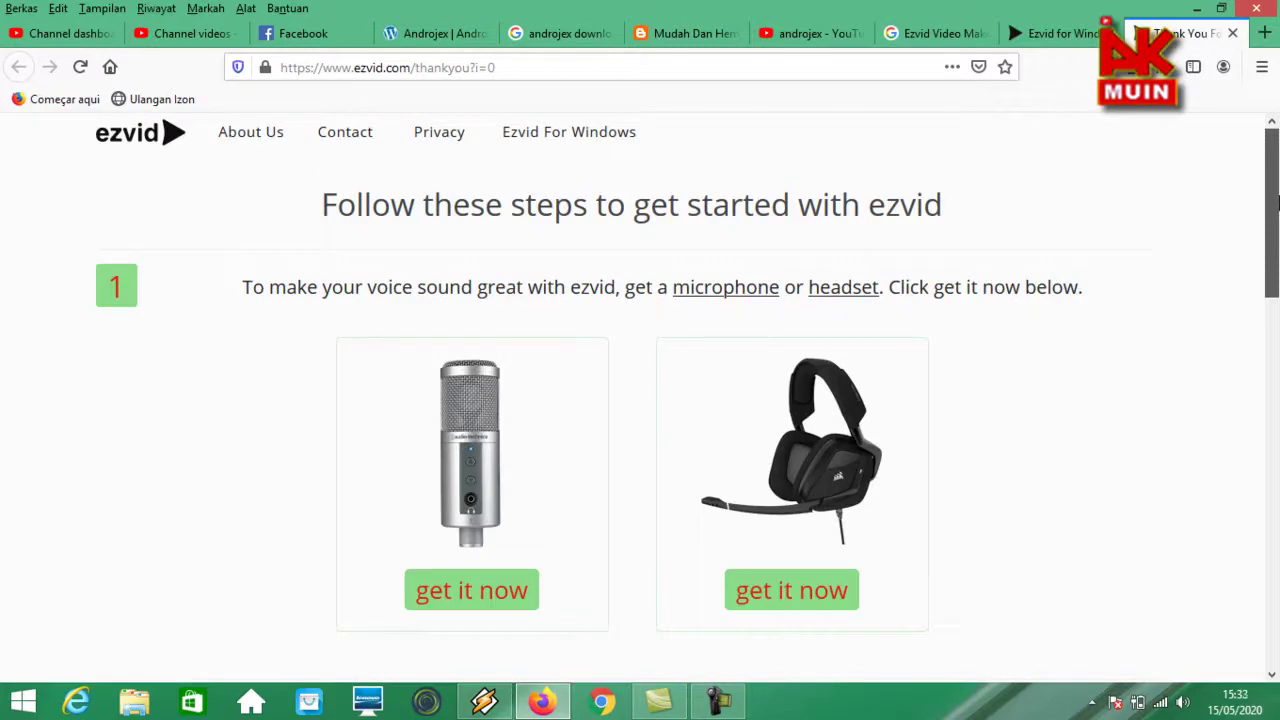
{"action": "scroll", "coordinate": [1276, 204], "scroll_direction": "down", "scroll_amount": 4}
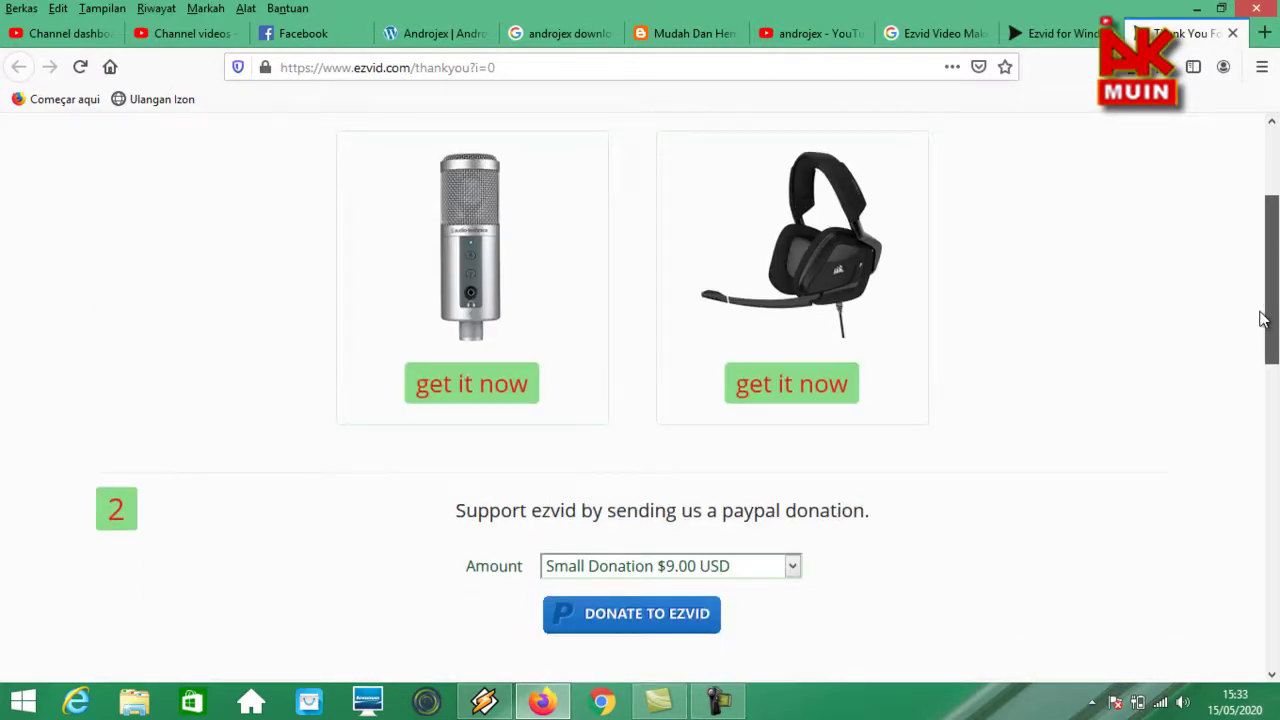
{"action": "left_click_drag", "start_coordinate": [1261, 318], "coordinate": [1276, 220]}
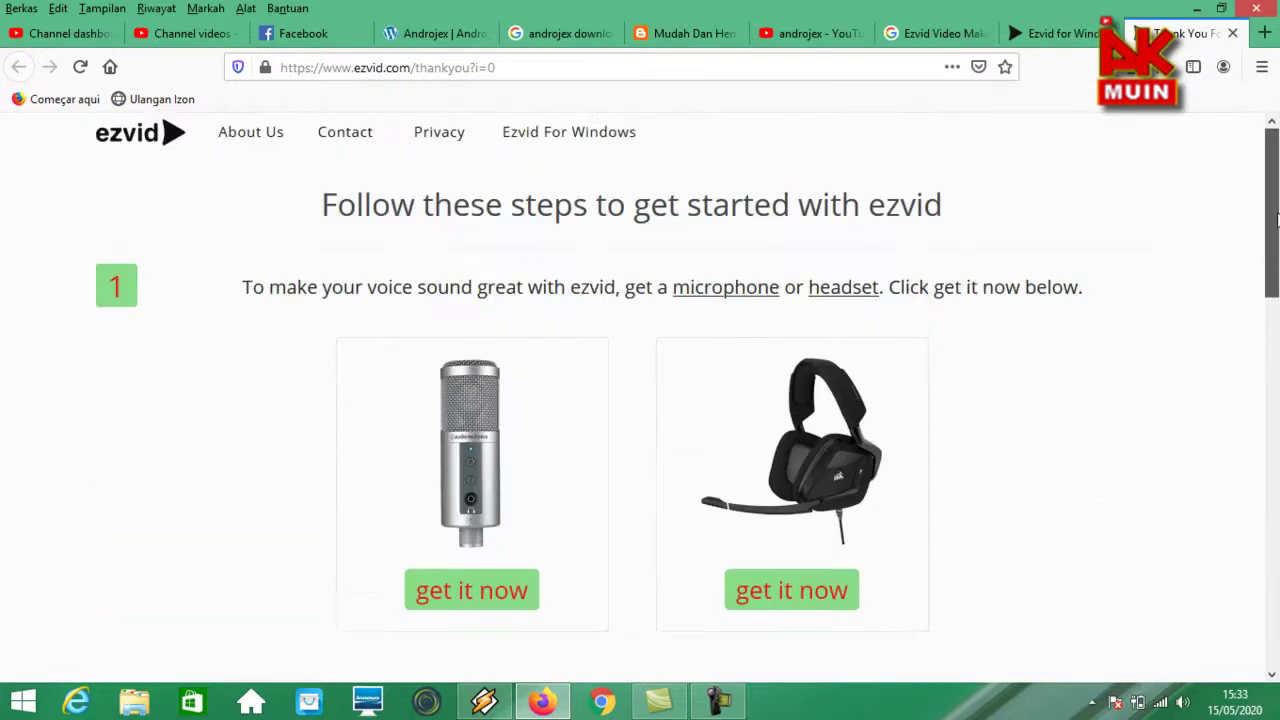
{"action": "left_click", "coordinate": [1234, 34]}
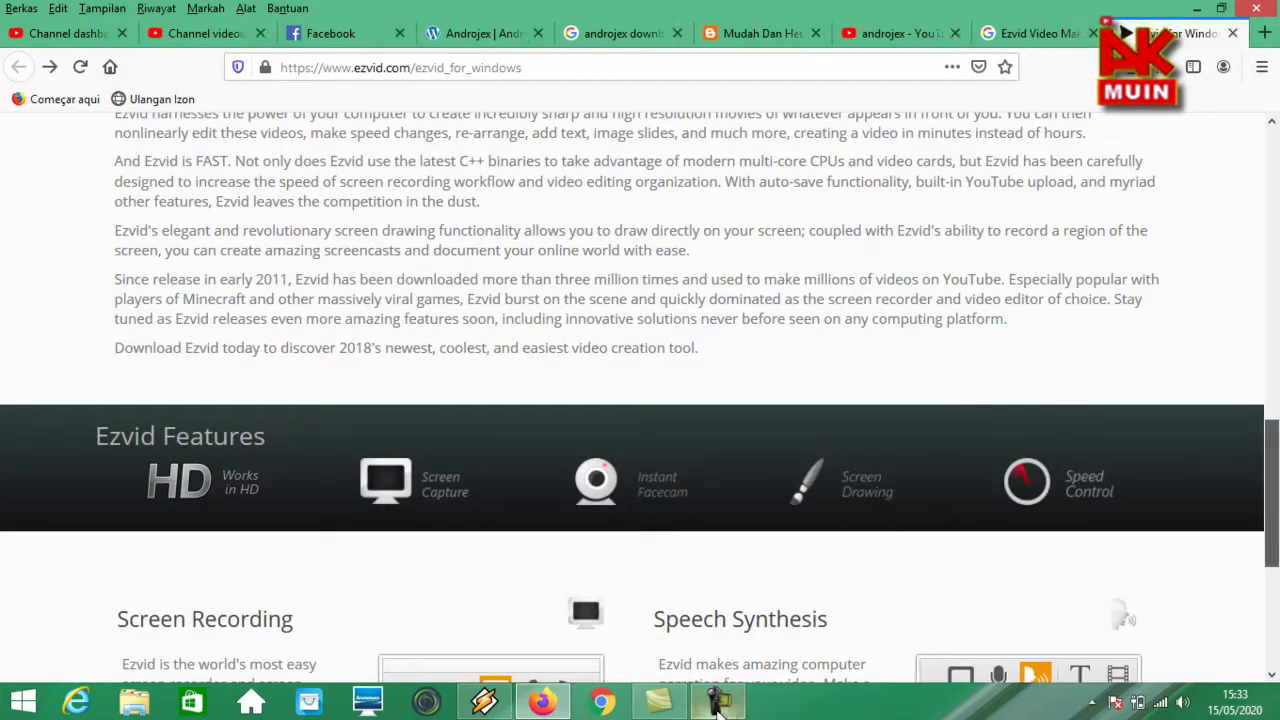
Step: Minimize the browser and refresh the desktop repeatedly while ezvid loads
{"action": "left_click", "coordinate": [1197, 8]}
{"action": "right_click", "coordinate": [985, 181]}
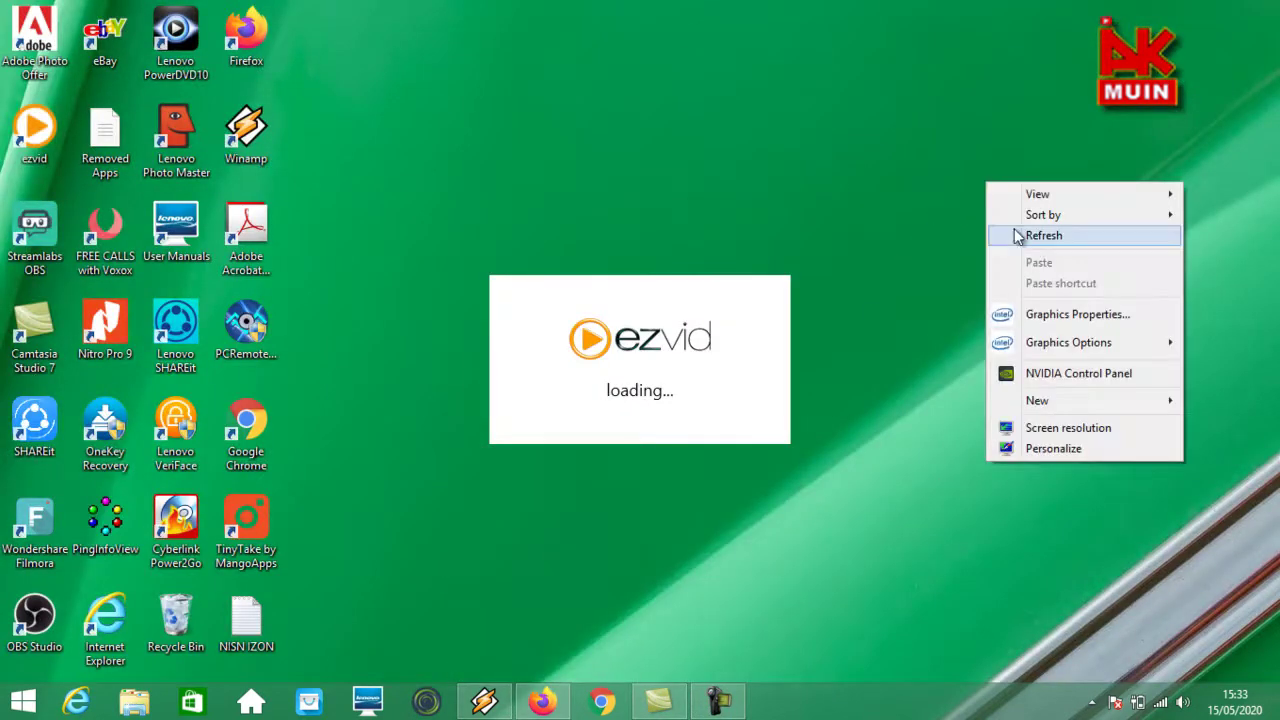
{"action": "left_click", "coordinate": [1051, 235]}
{"action": "right_click", "coordinate": [964, 168]}
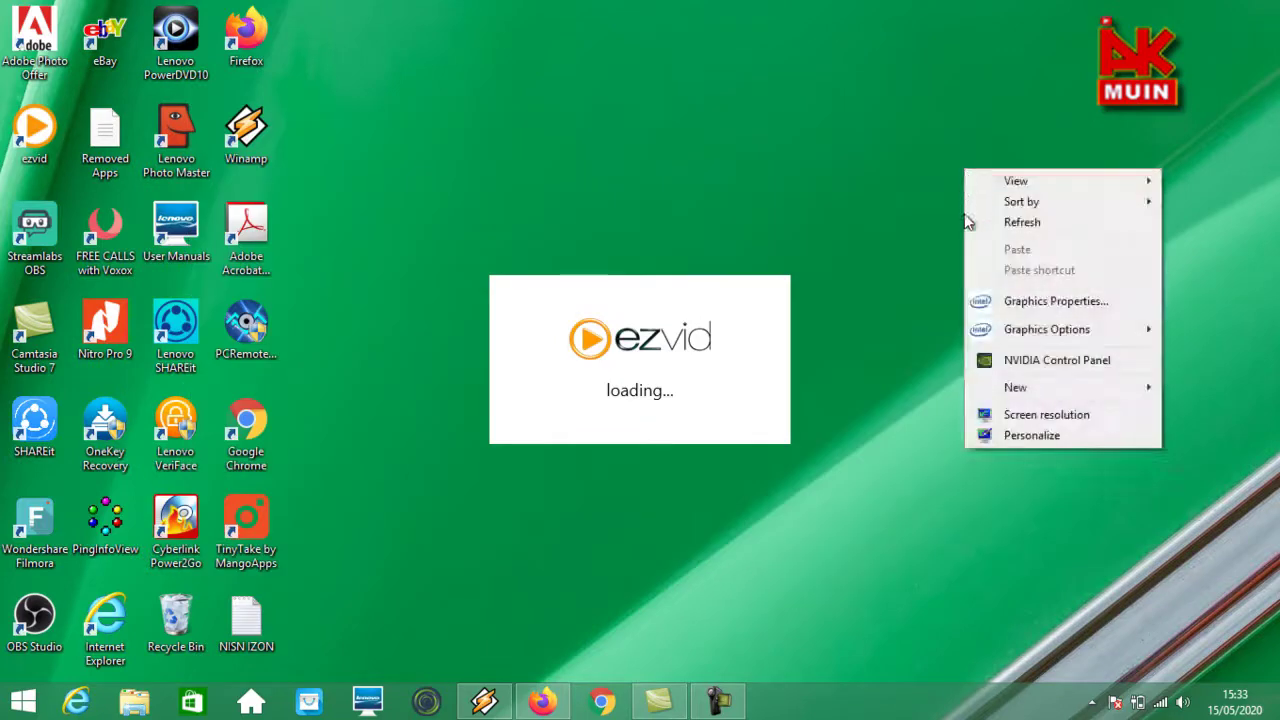
{"action": "left_click", "coordinate": [1042, 216]}
{"action": "right_click", "coordinate": [937, 210]}
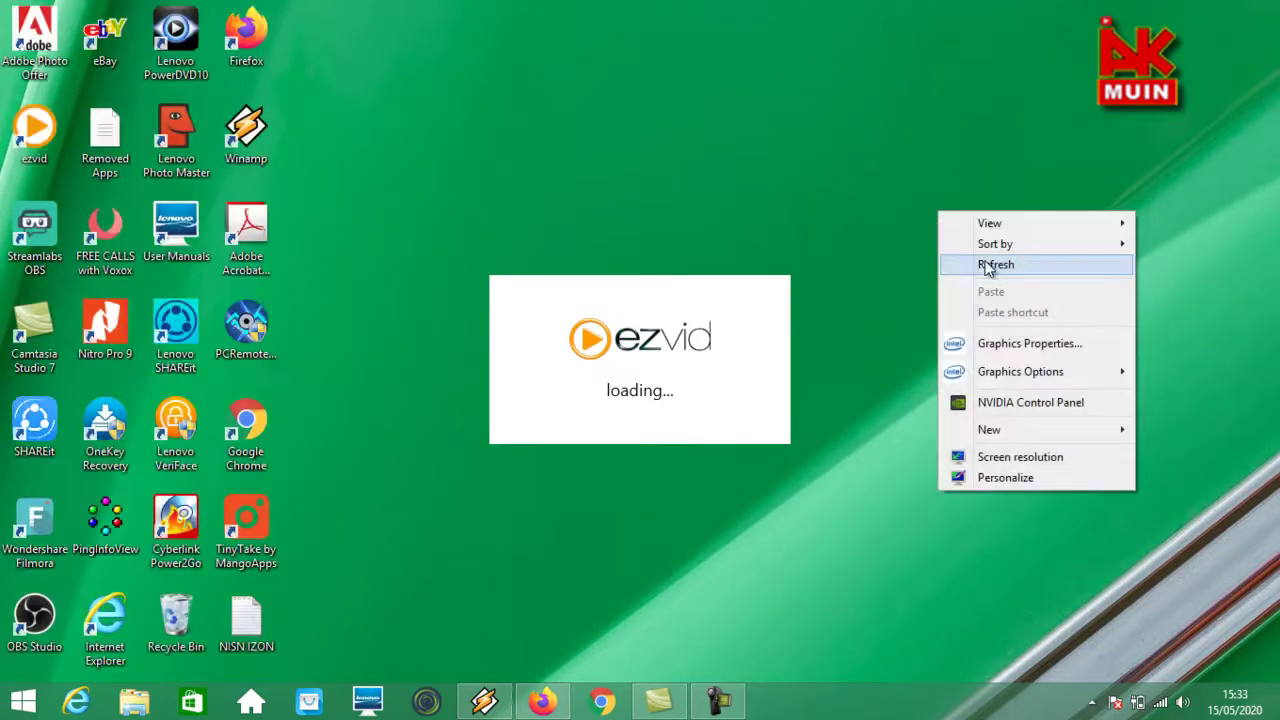
{"action": "left_click", "coordinate": [985, 261]}
{"action": "right_click", "coordinate": [940, 181]}
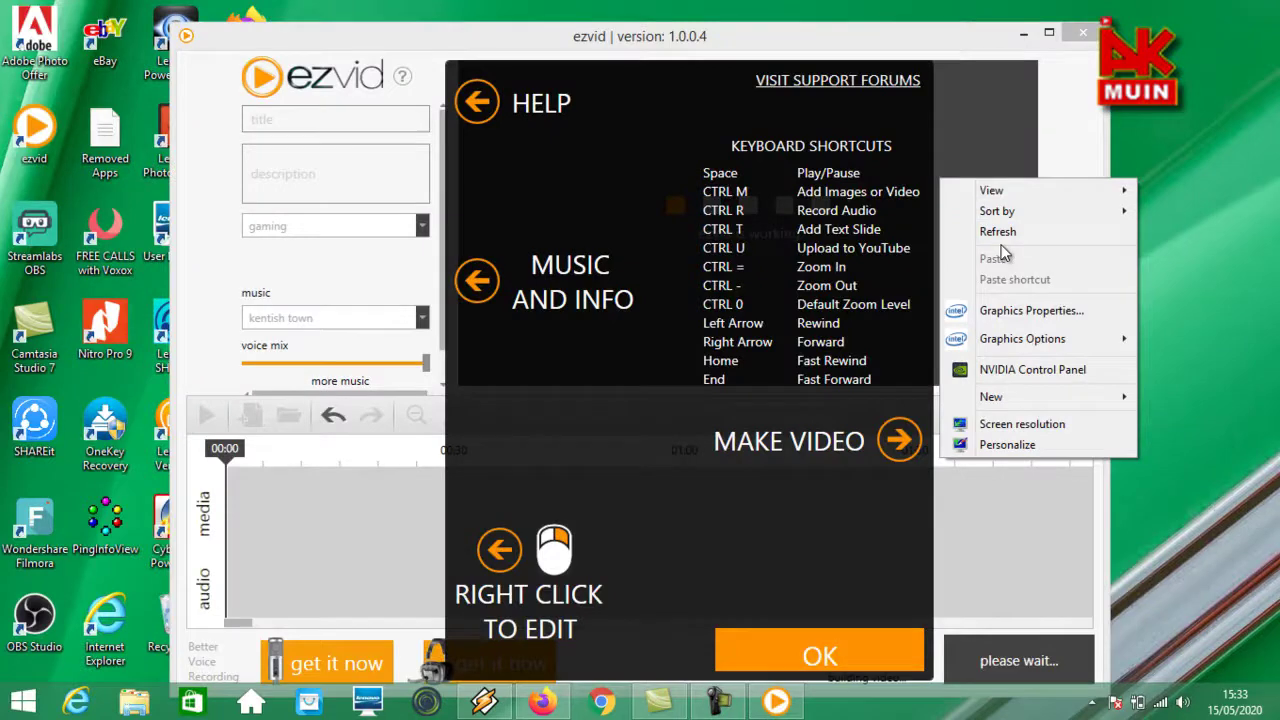
{"action": "left_click", "coordinate": [1004, 236]}
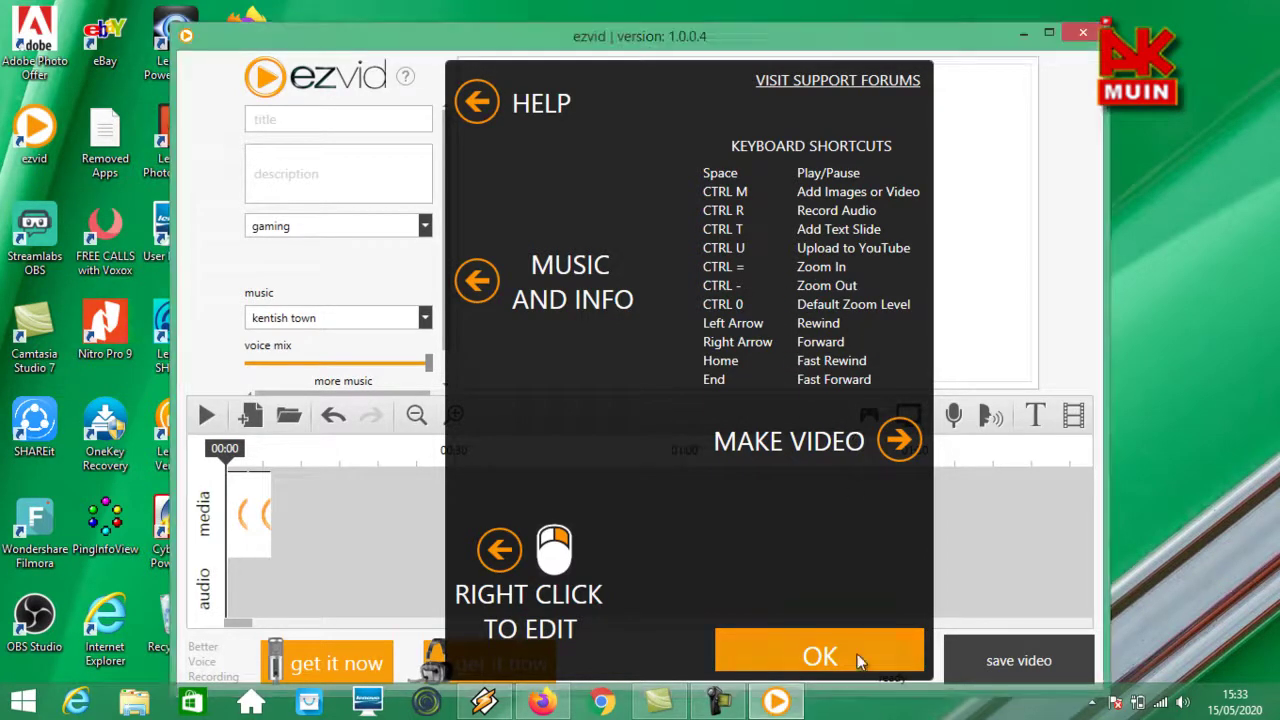
Step: Dismiss the help overlay and start a screen capture from the maximized ezvid window without using advanced settings
{"action": "left_click", "coordinate": [890, 655]}
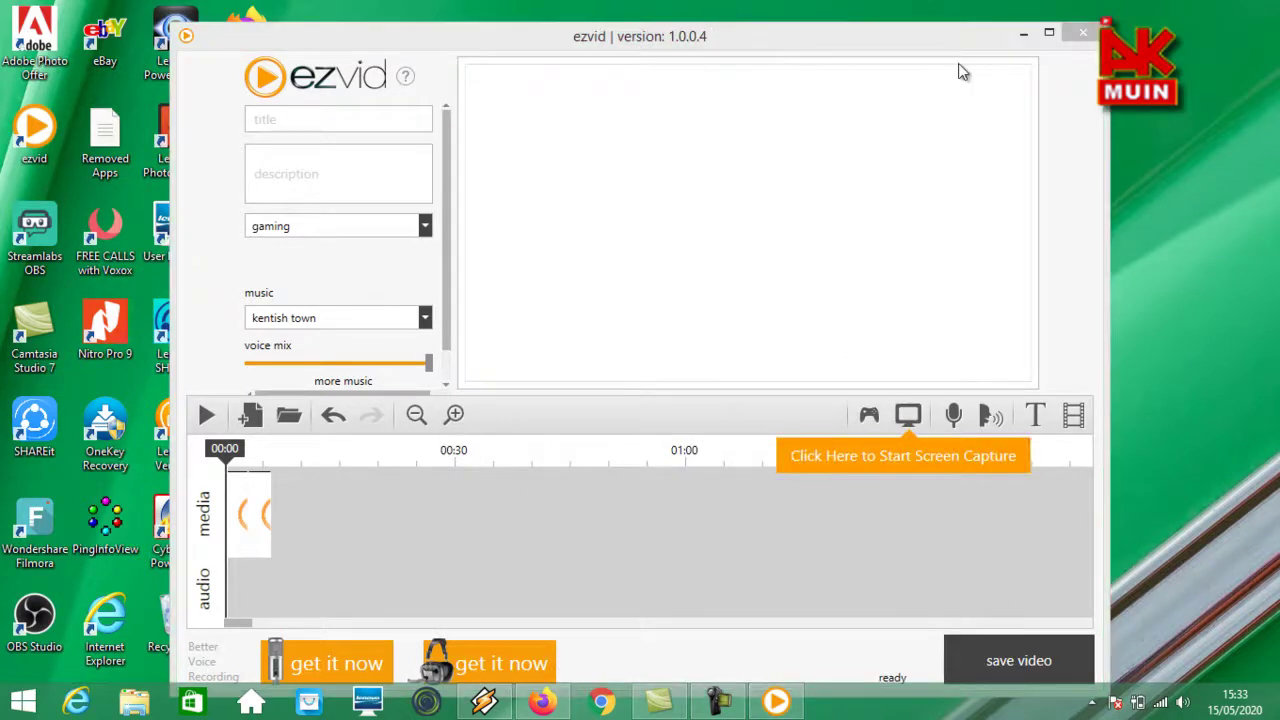
{"action": "left_click", "coordinate": [1039, 33]}
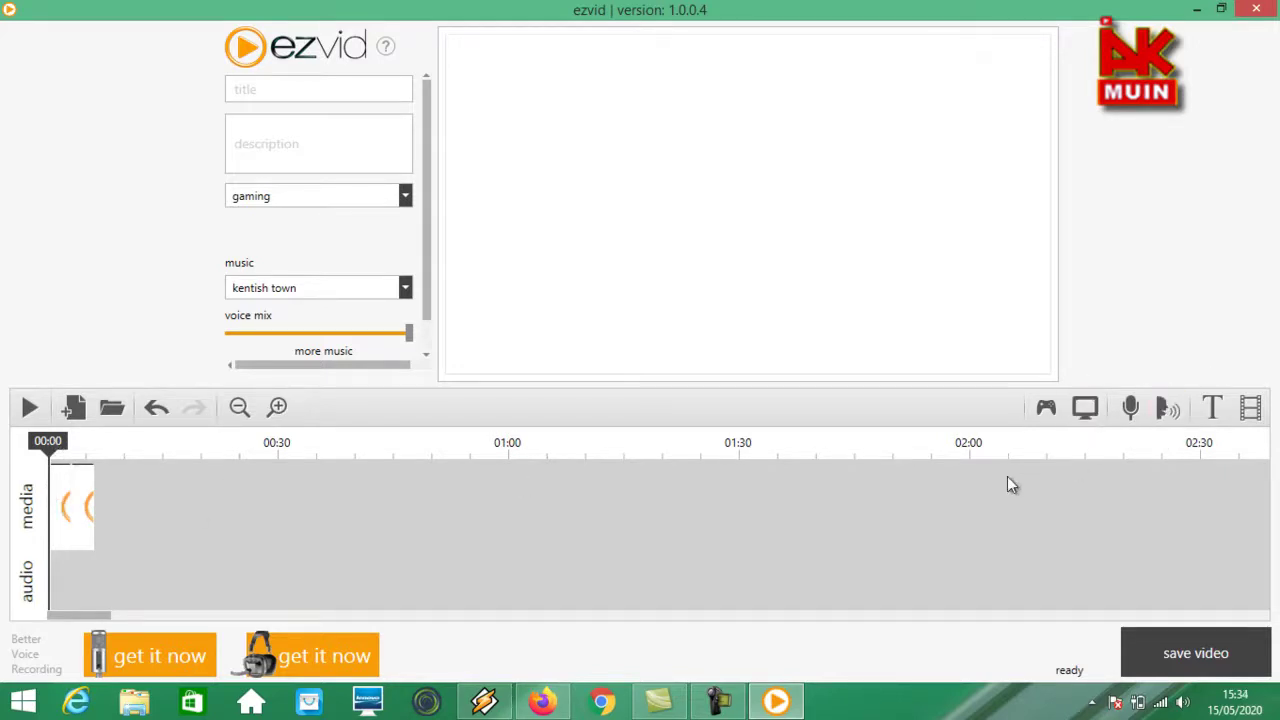
{"action": "left_click", "coordinate": [1093, 409]}
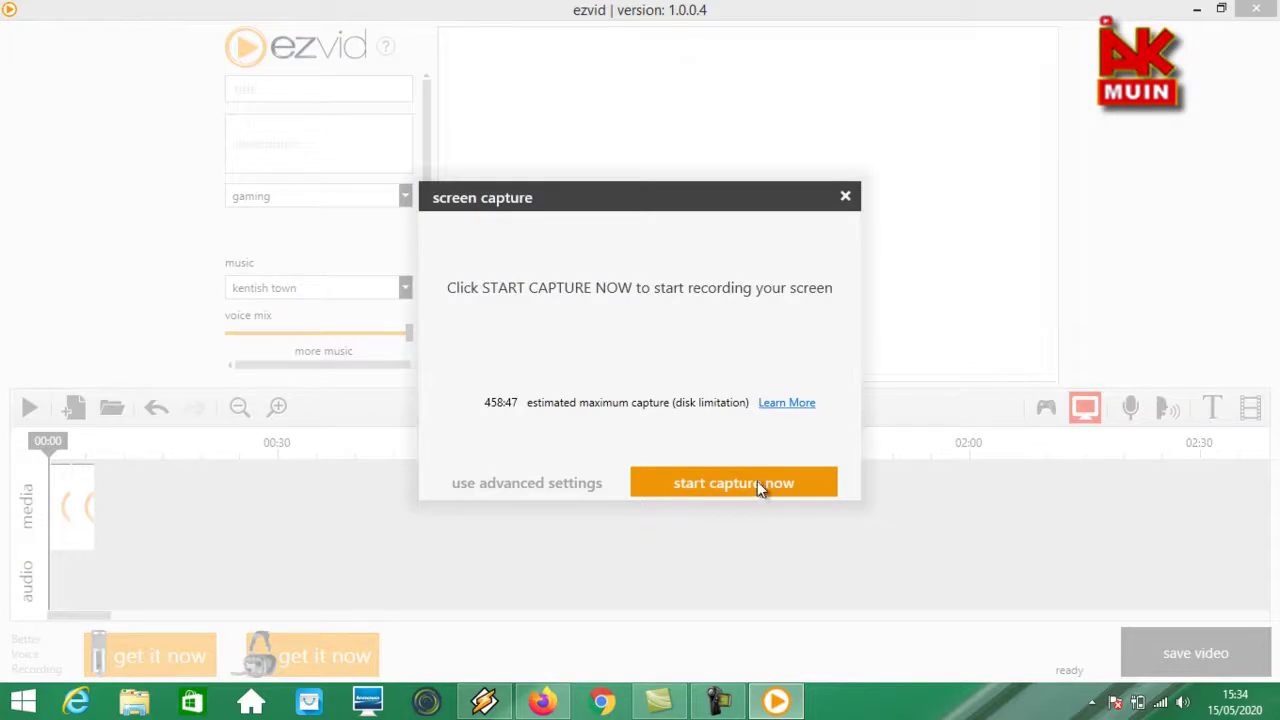
{"action": "left_click", "coordinate": [757, 483]}
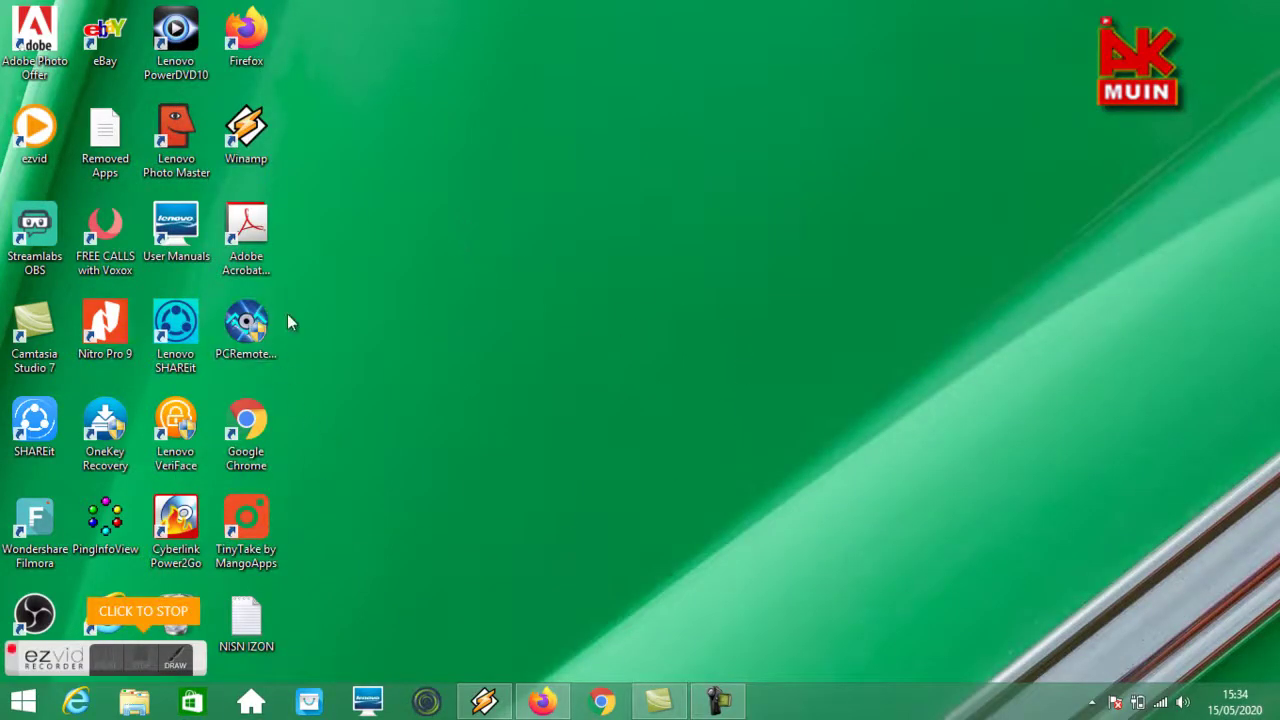
{"action": "left_click", "coordinate": [250, 335]}
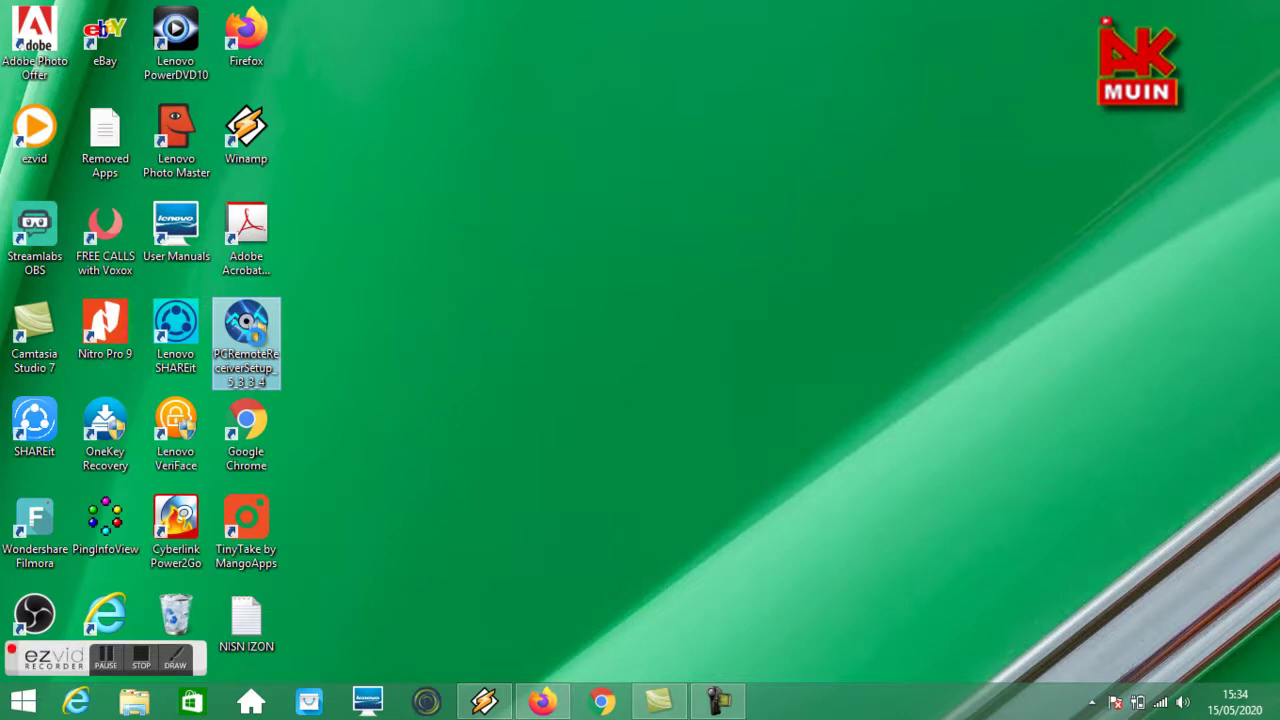
{"action": "right_click", "coordinate": [256, 340]}
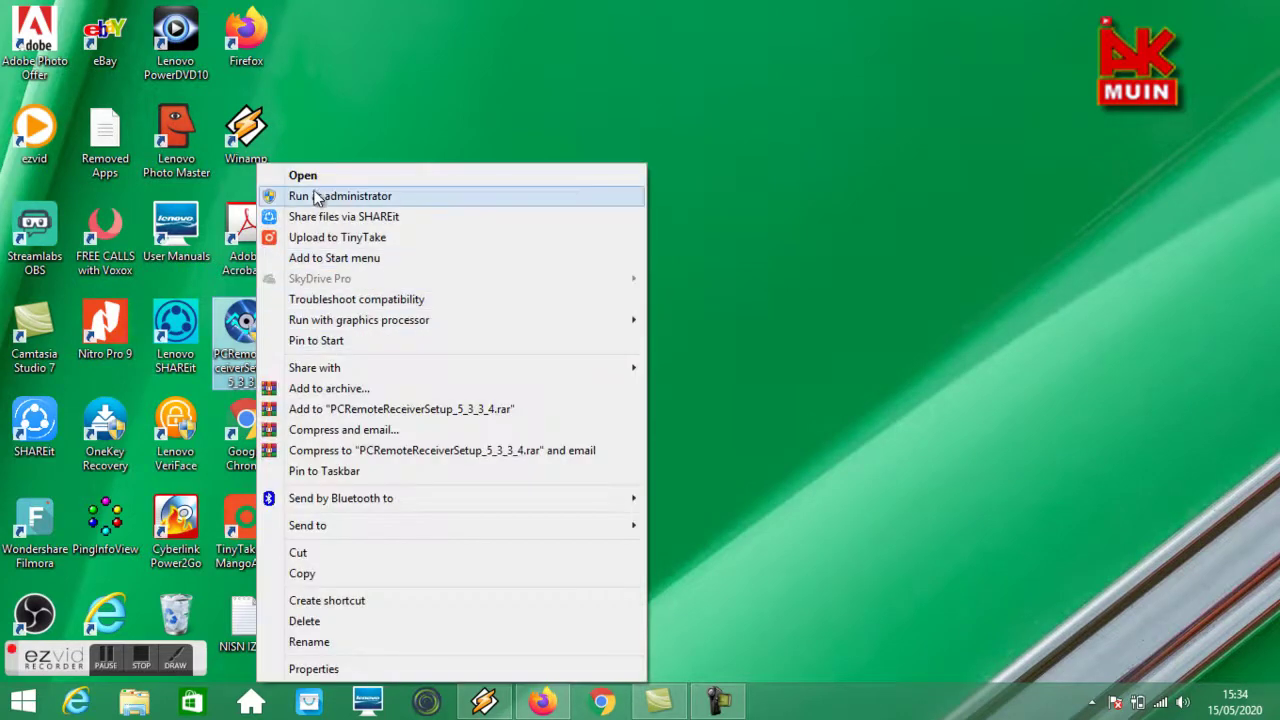
{"action": "left_click", "coordinate": [744, 590]}
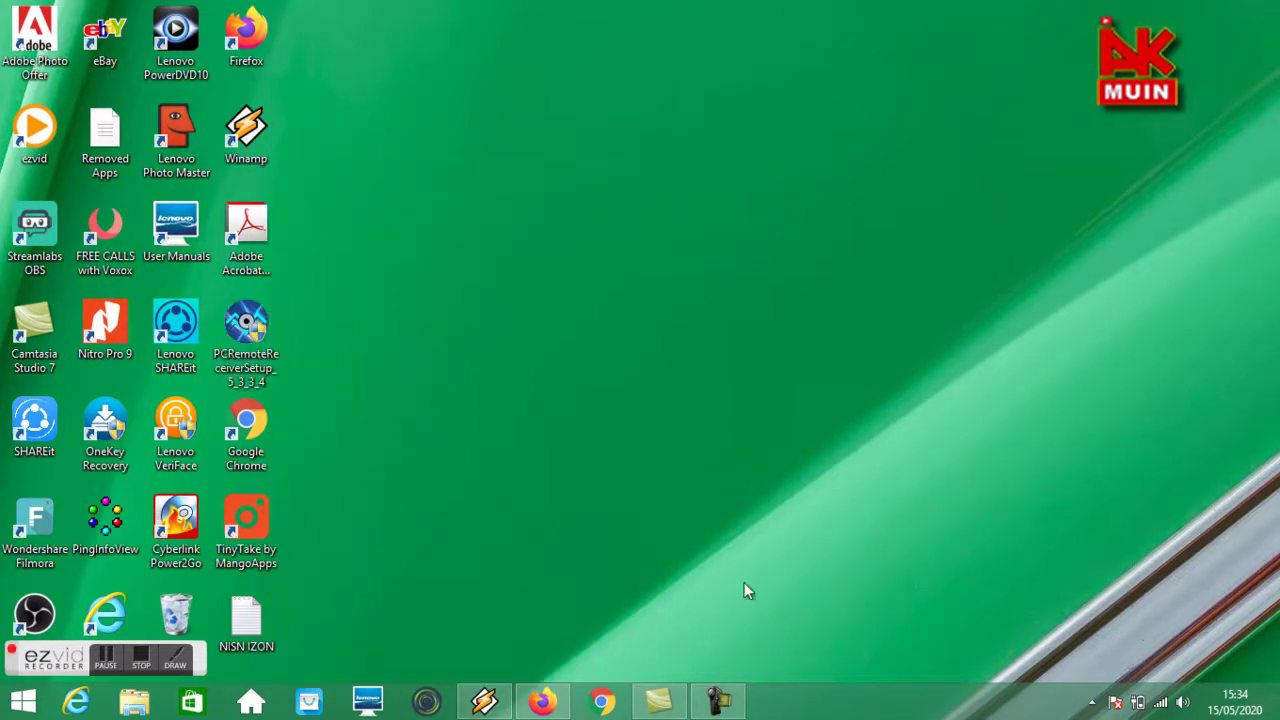
Step: Enable the recorder's drawing tools and stamp a red thumbs-up on the empty desktop area beside the icons, returning to the tools
{"action": "left_click", "coordinate": [177, 668]}
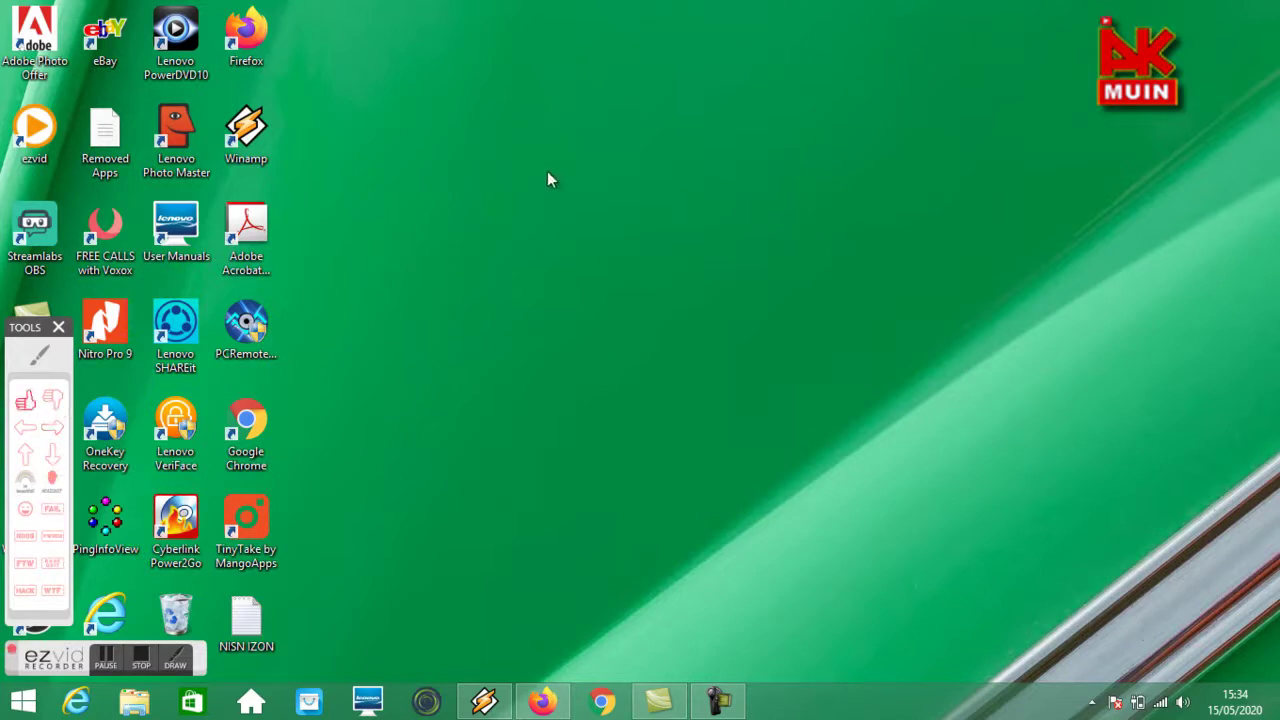
{"action": "left_click", "coordinate": [437, 202]}
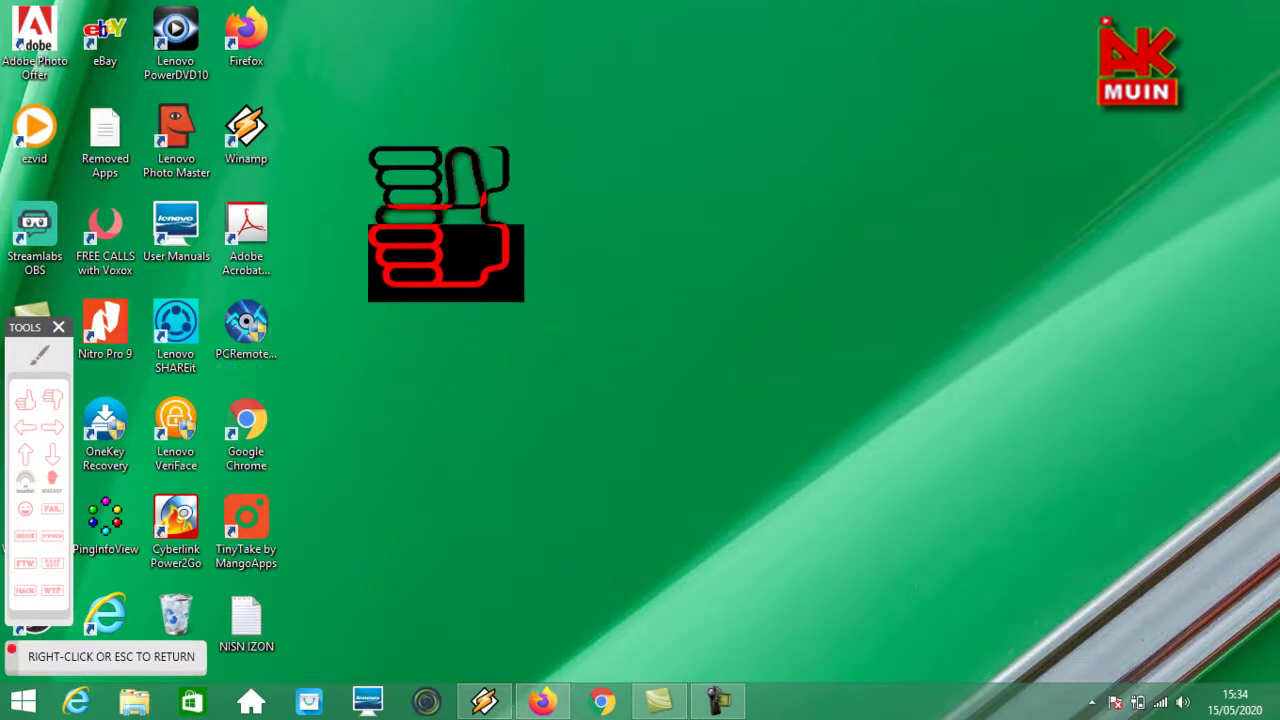
{"action": "left_click", "coordinate": [442, 220]}
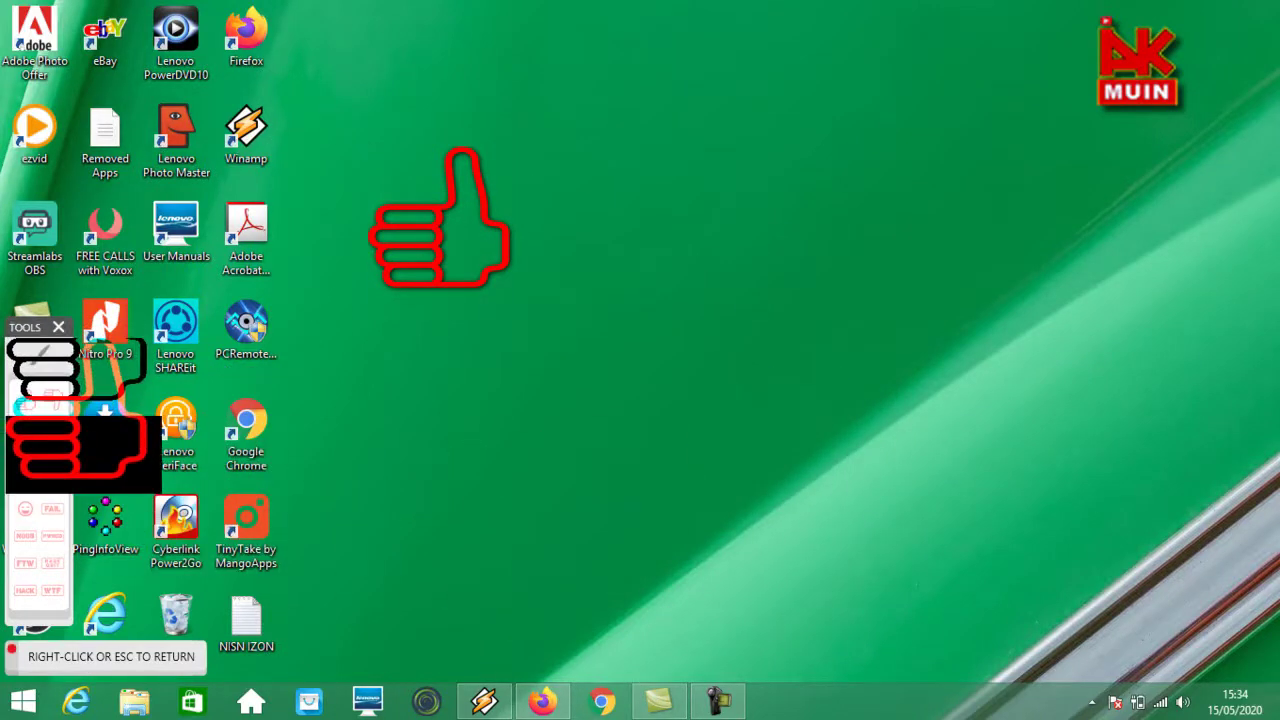
{"action": "right_click", "coordinate": [84, 416]}
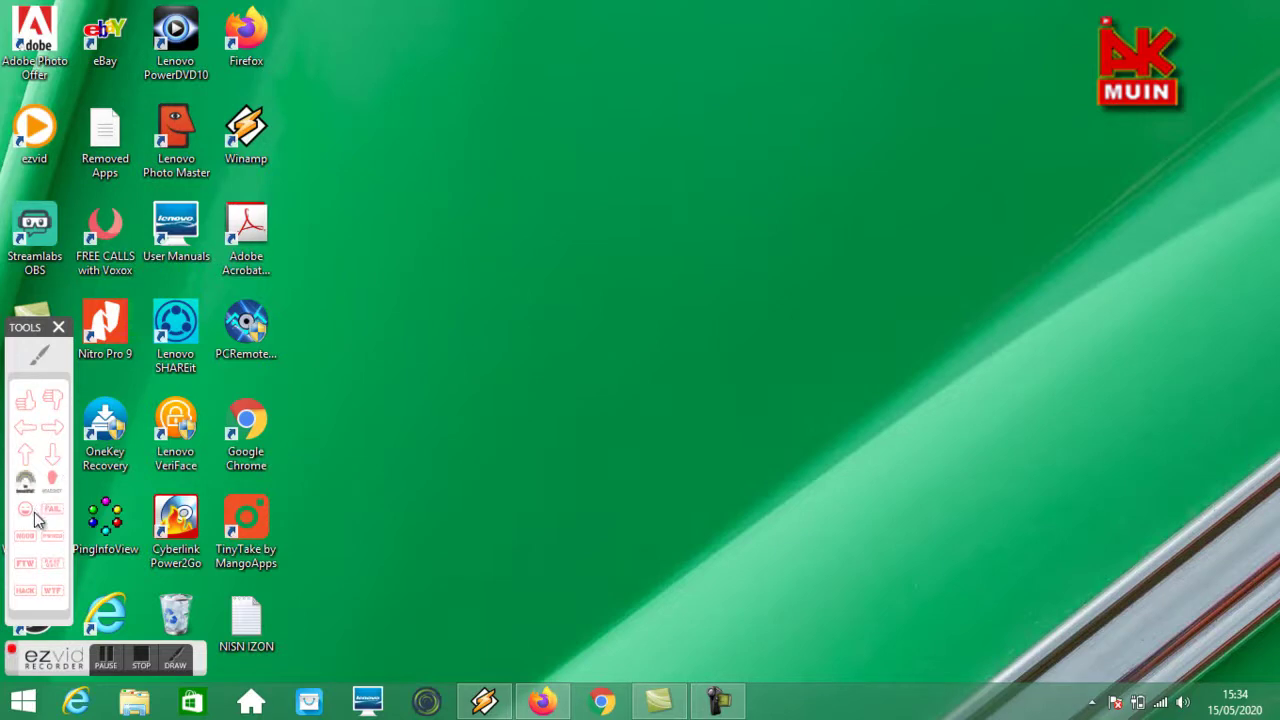
Step: Stamp a red laughing smiley on the empty desktop area, and try out the left-arrow stamp before returning to the tools
{"action": "left_click", "coordinate": [27, 515]}
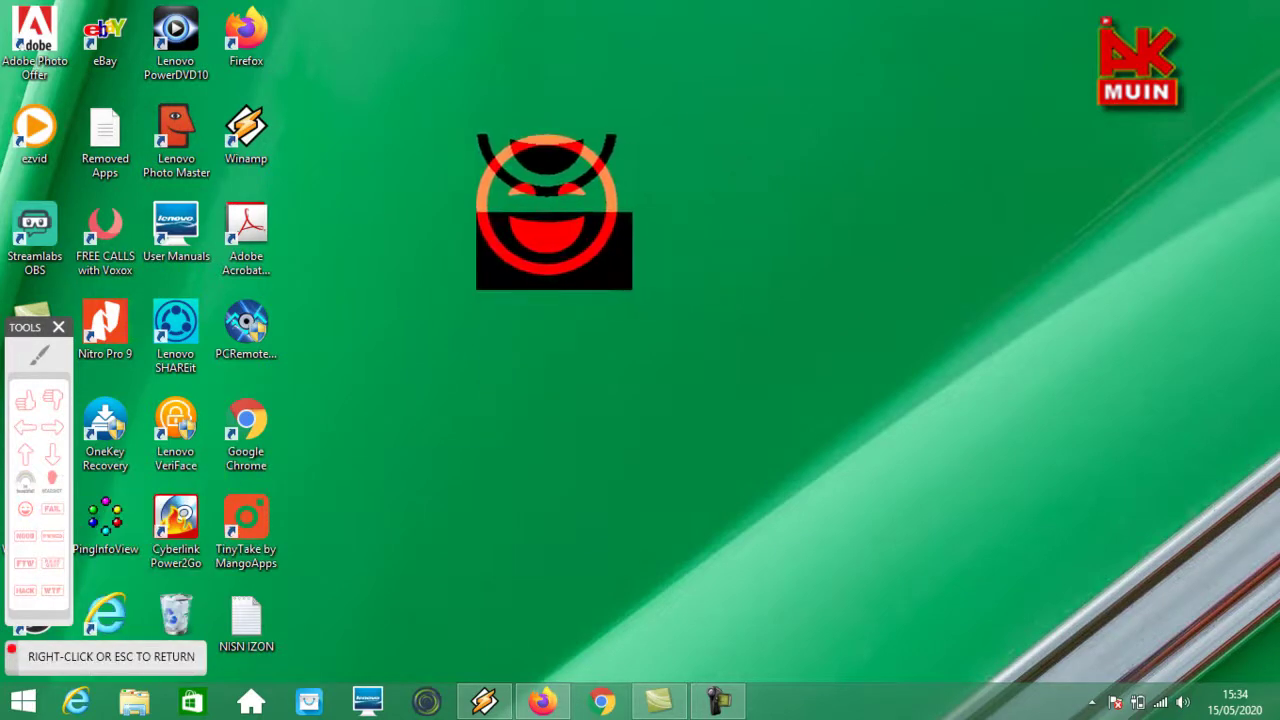
{"action": "left_click", "coordinate": [488, 190]}
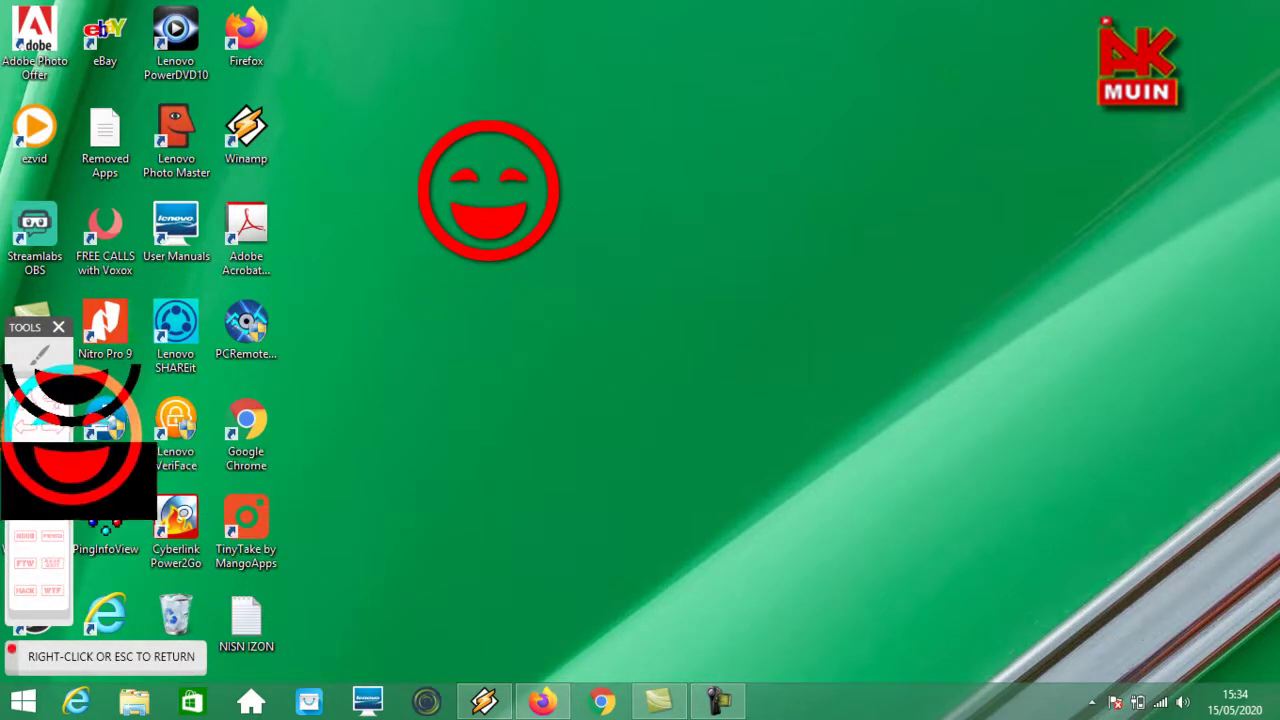
{"action": "right_click", "coordinate": [5, 390]}
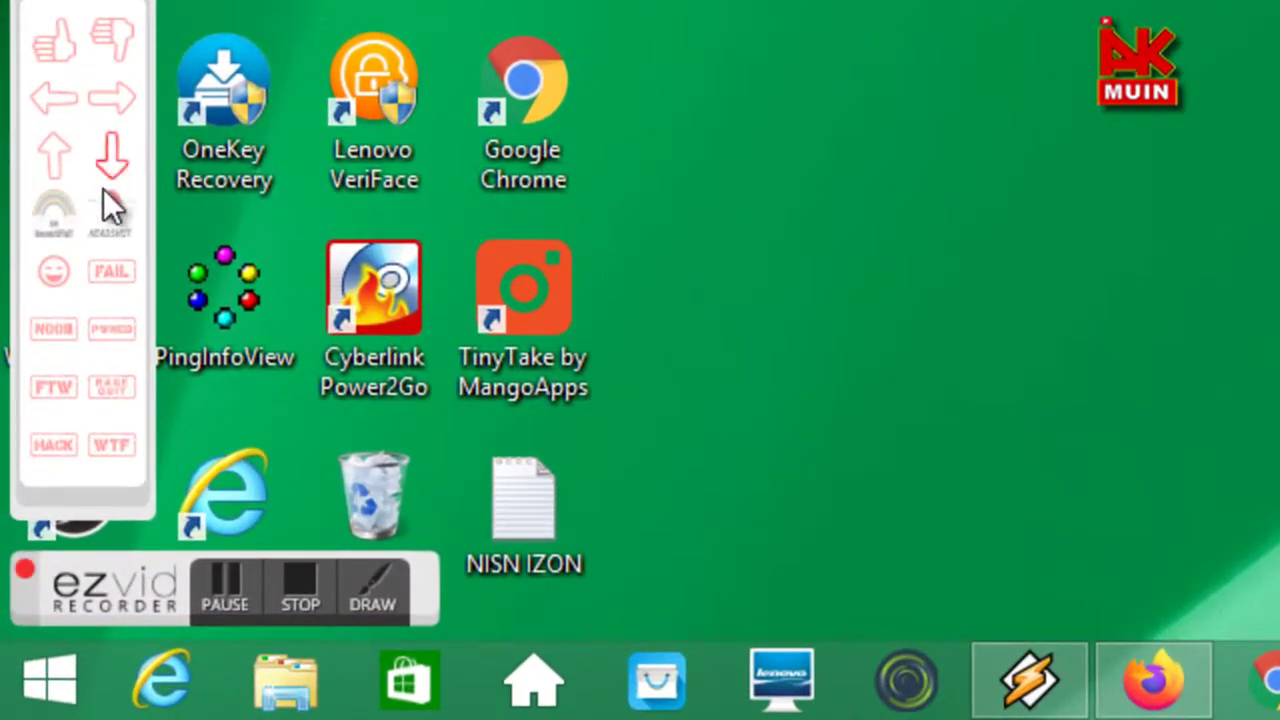
{"action": "left_click", "coordinate": [61, 93]}
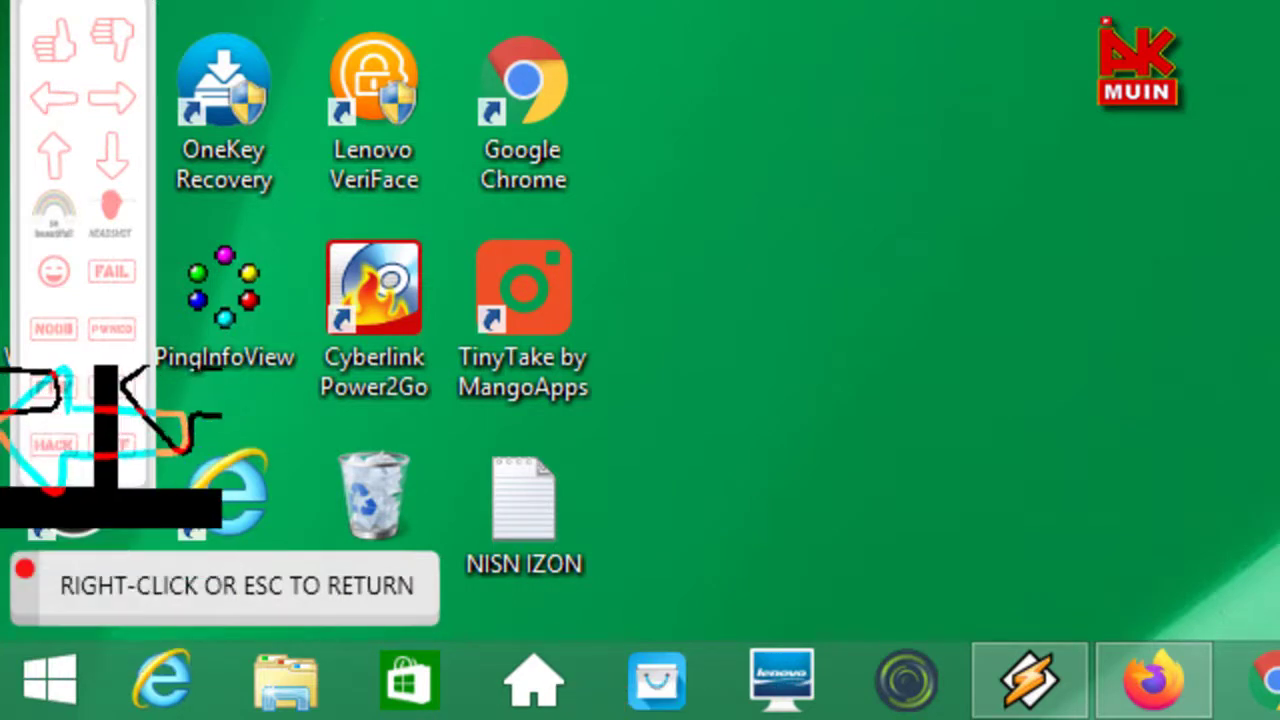
{"action": "right_click", "coordinate": [33, 383]}
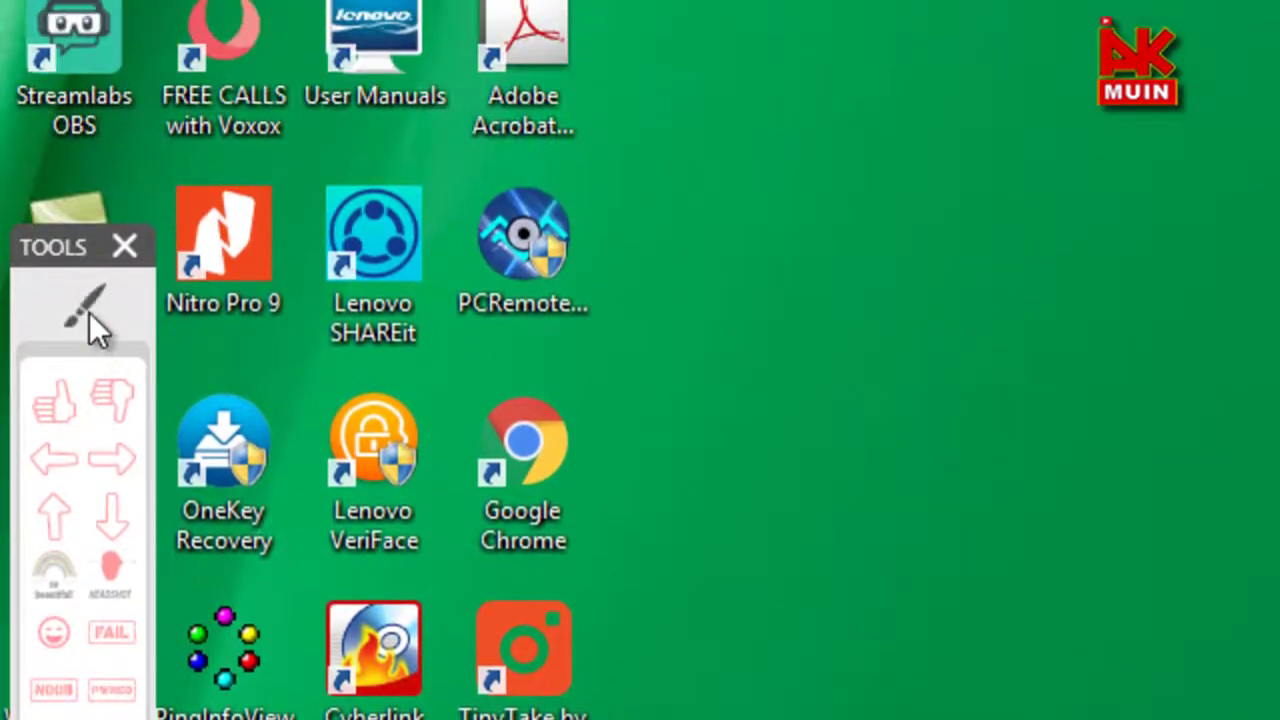
Step: Draw freehand red brush loops around the Lenovo Photo Master and Winamp, PCRemote, and Cyberlink Power2Go and TinyTake icons
{"action": "left_click", "coordinate": [89, 312]}
{"action": "left_click_drag", "start_coordinate": [612, 145], "coordinate": [485, 375]}
{"action": "mouse_move", "coordinate": [571, 403]}
{"action": "left_mouse_down"}
{"action": "mouse_move", "coordinate": [756, 188]}
{"action": "mouse_move", "coordinate": [609, 109]}
{"action": "left_mouse_up"}
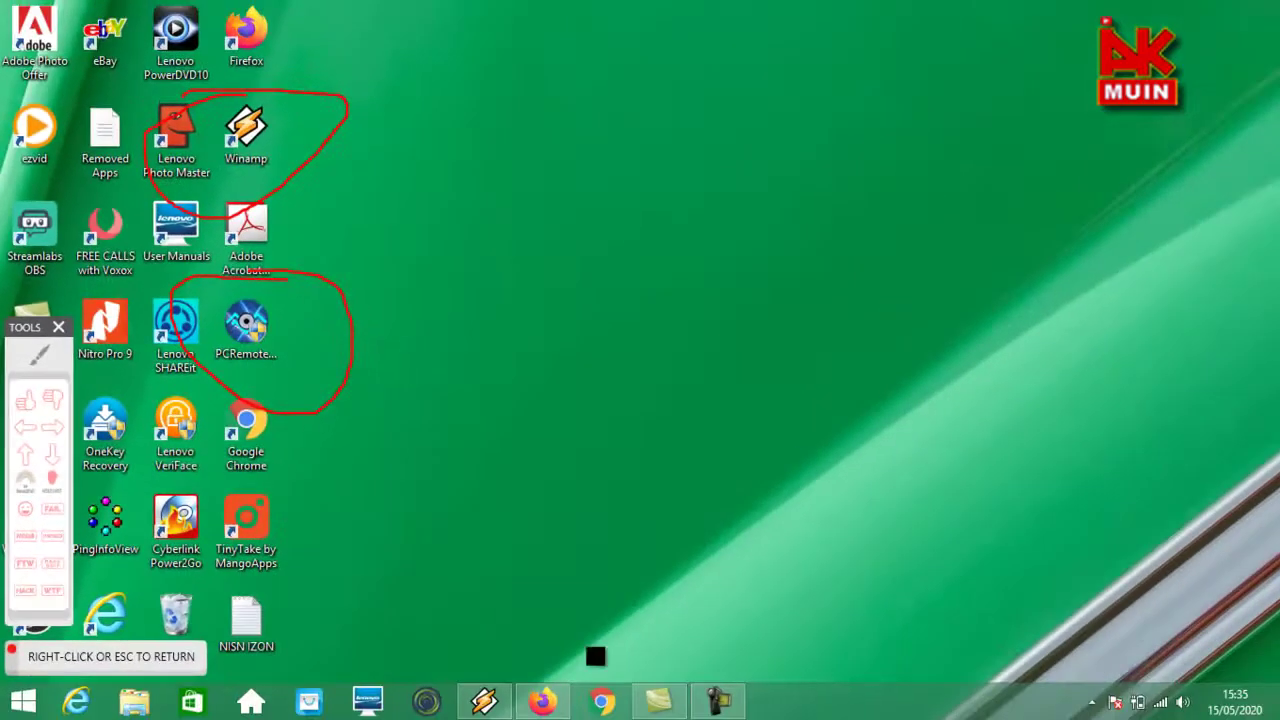
{"action": "left_click_drag", "start_coordinate": [280, 476], "coordinate": [188, 528]}
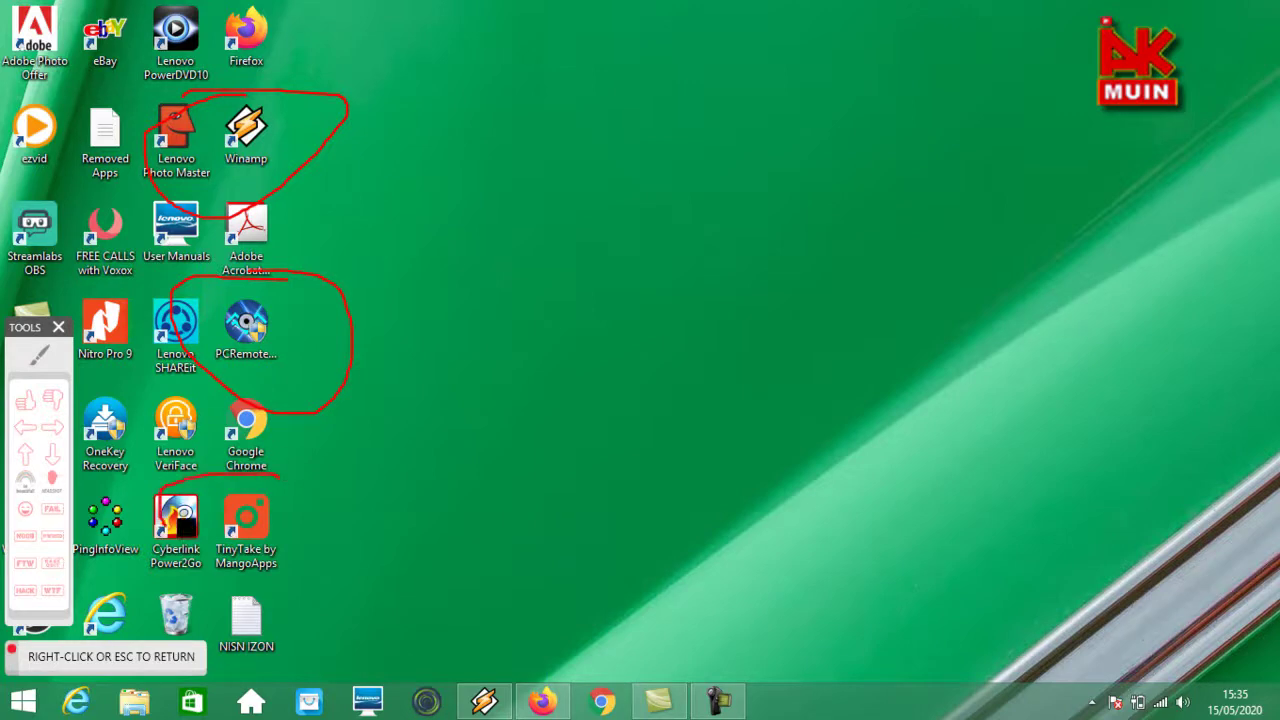
{"action": "mouse_move", "coordinate": [258, 558]}
{"action": "left_mouse_down"}
{"action": "mouse_move", "coordinate": [330, 487]}
{"action": "mouse_move", "coordinate": [252, 470]}
{"action": "left_mouse_up"}
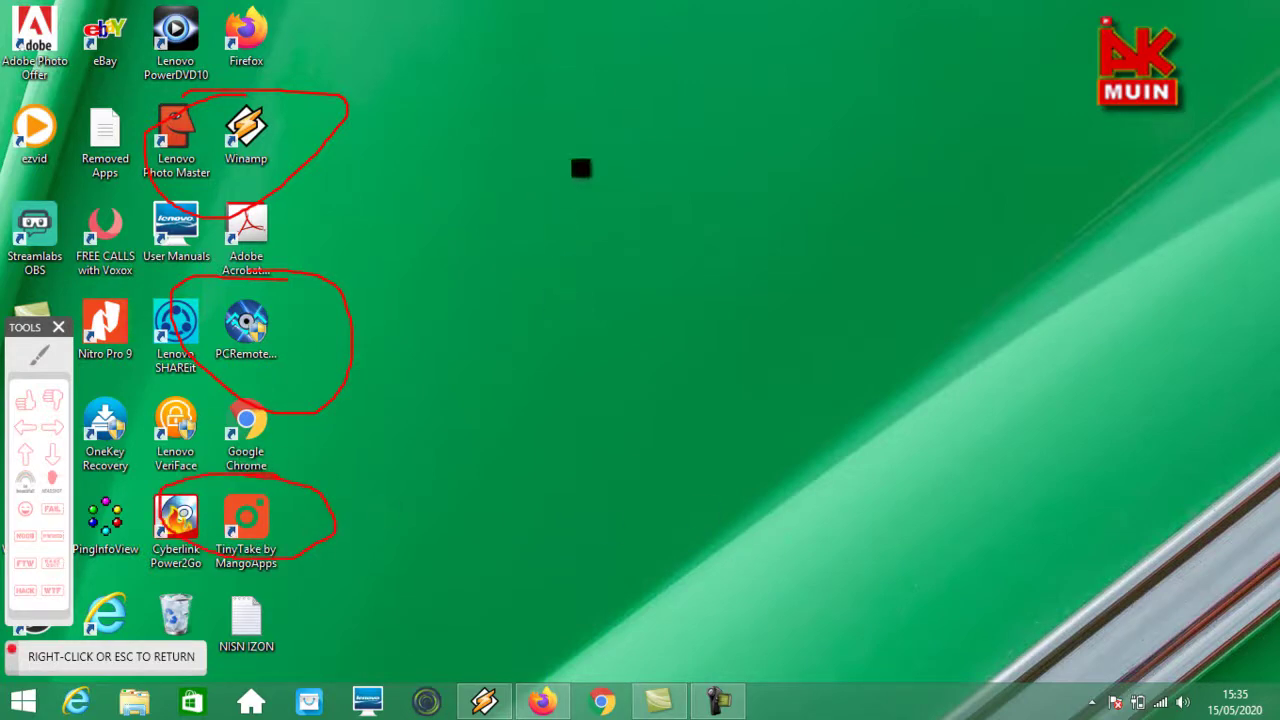
Step: Draw large freehand red brush strokes and loops across the empty desktop area, returning to the drawing tools
{"action": "left_click_drag", "start_coordinate": [548, 126], "coordinate": [530, 313]}
{"action": "mouse_move", "coordinate": [660, 208]}
{"action": "left_mouse_down"}
{"action": "mouse_move", "coordinate": [701, 115]}
{"action": "mouse_move", "coordinate": [743, 356]}
{"action": "left_mouse_up"}
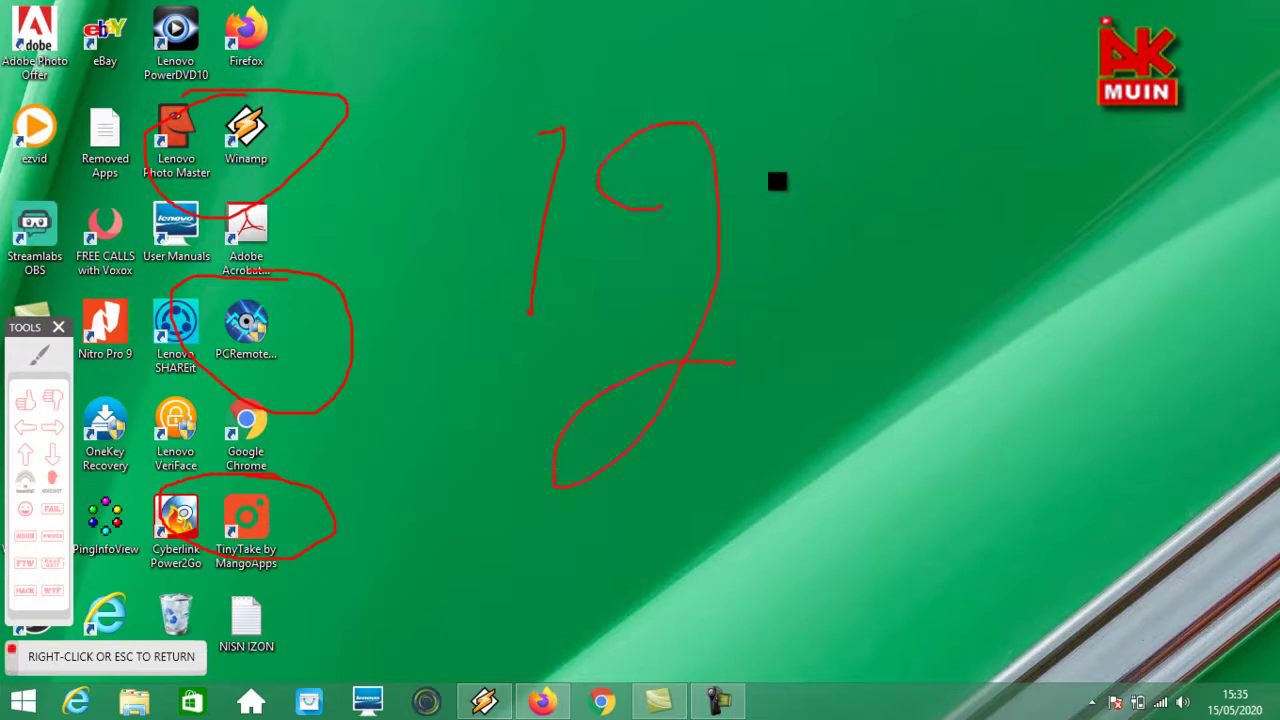
{"action": "mouse_move", "coordinate": [780, 157]}
{"action": "left_mouse_down"}
{"action": "mouse_move", "coordinate": [795, 280]}
{"action": "mouse_move", "coordinate": [733, 500]}
{"action": "left_mouse_up"}
{"action": "mouse_move", "coordinate": [1048, 180]}
{"action": "left_mouse_down"}
{"action": "mouse_move", "coordinate": [976, 389]}
{"action": "mouse_move", "coordinate": [1092, 379]}
{"action": "left_mouse_up"}
{"action": "mouse_move", "coordinate": [1122, 155]}
{"action": "left_mouse_down"}
{"action": "mouse_move", "coordinate": [1103, 431]}
{"action": "mouse_move", "coordinate": [1085, 500]}
{"action": "left_mouse_up"}
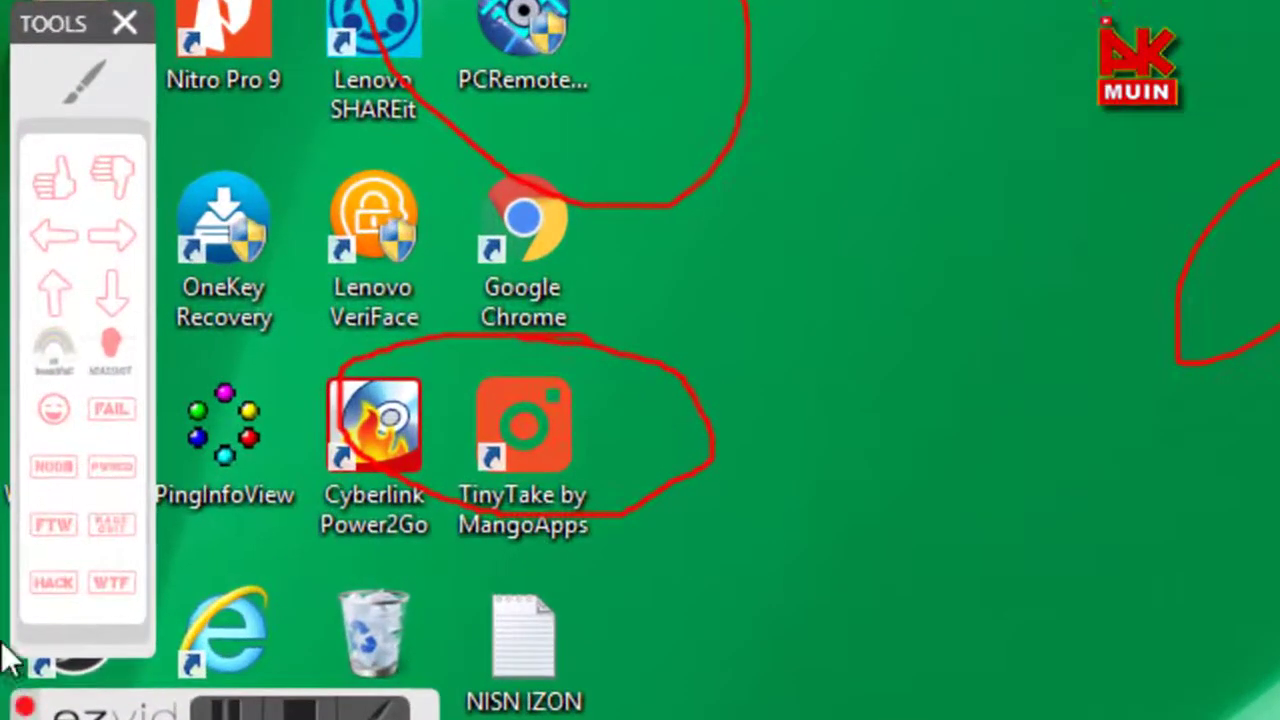
{"action": "key", "text": "Escape"}
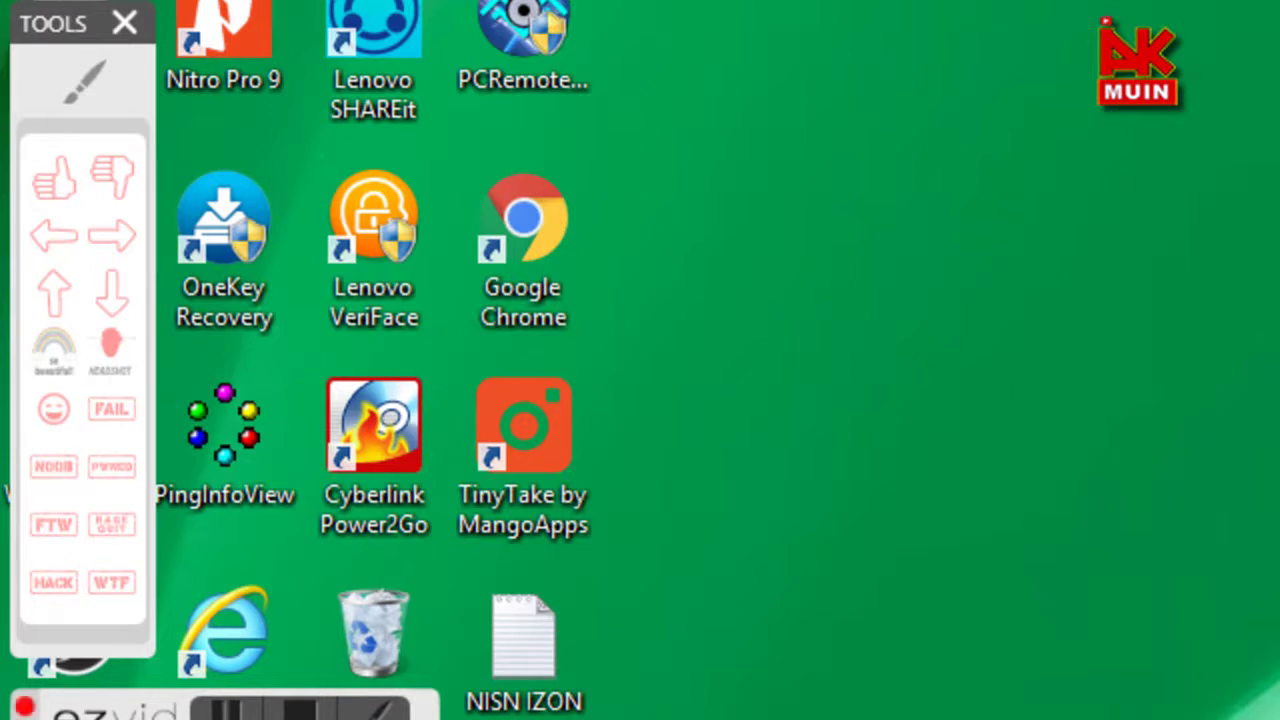
Step: Try out the rainbow stamp without placing it, and stop the screen recording
{"action": "left_click", "coordinate": [60, 350]}
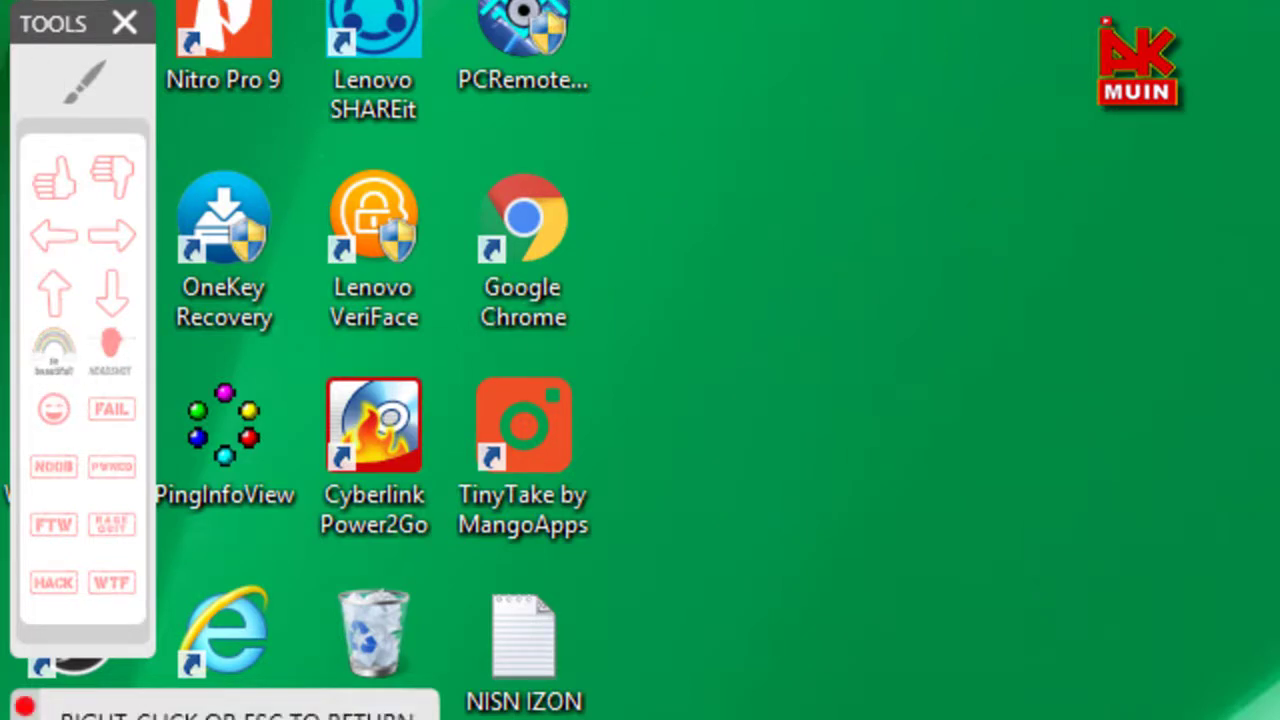
{"action": "key", "text": "Escape"}
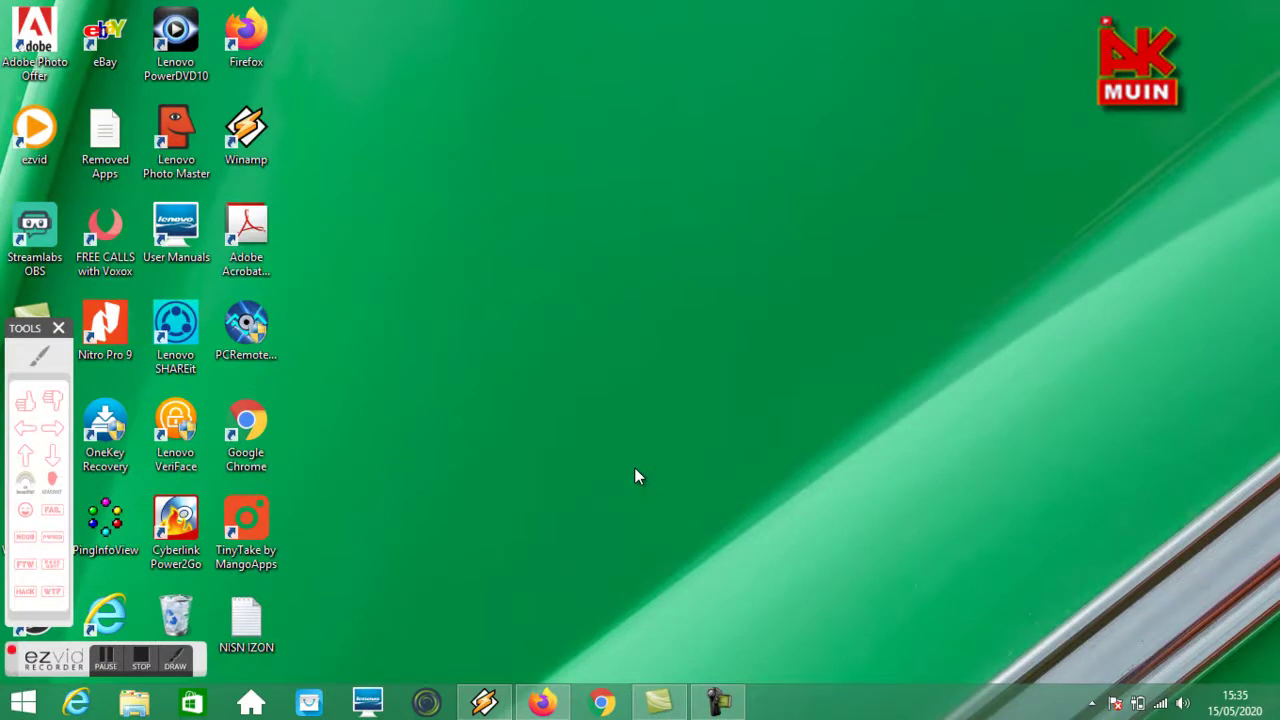
{"action": "left_click", "coordinate": [143, 660]}
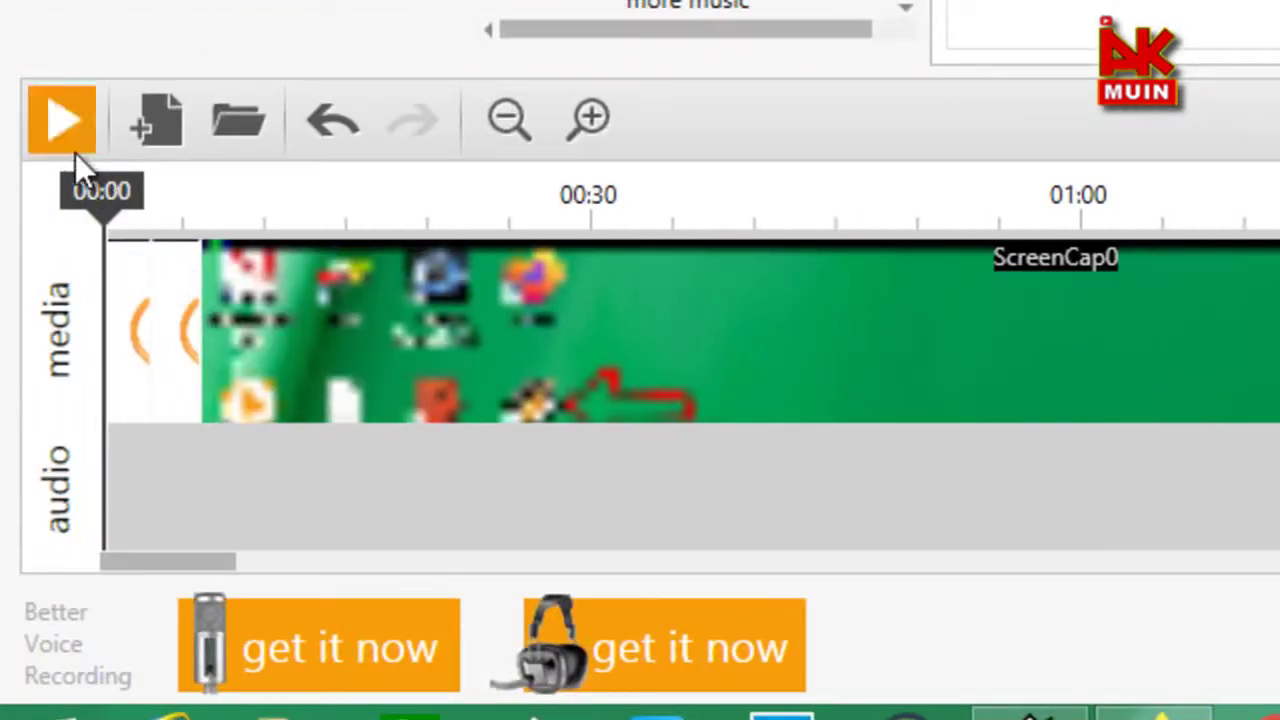
Step: Play the captured video from the start of the timeline and pause it at 00:29
{"action": "left_click", "coordinate": [66, 130]}
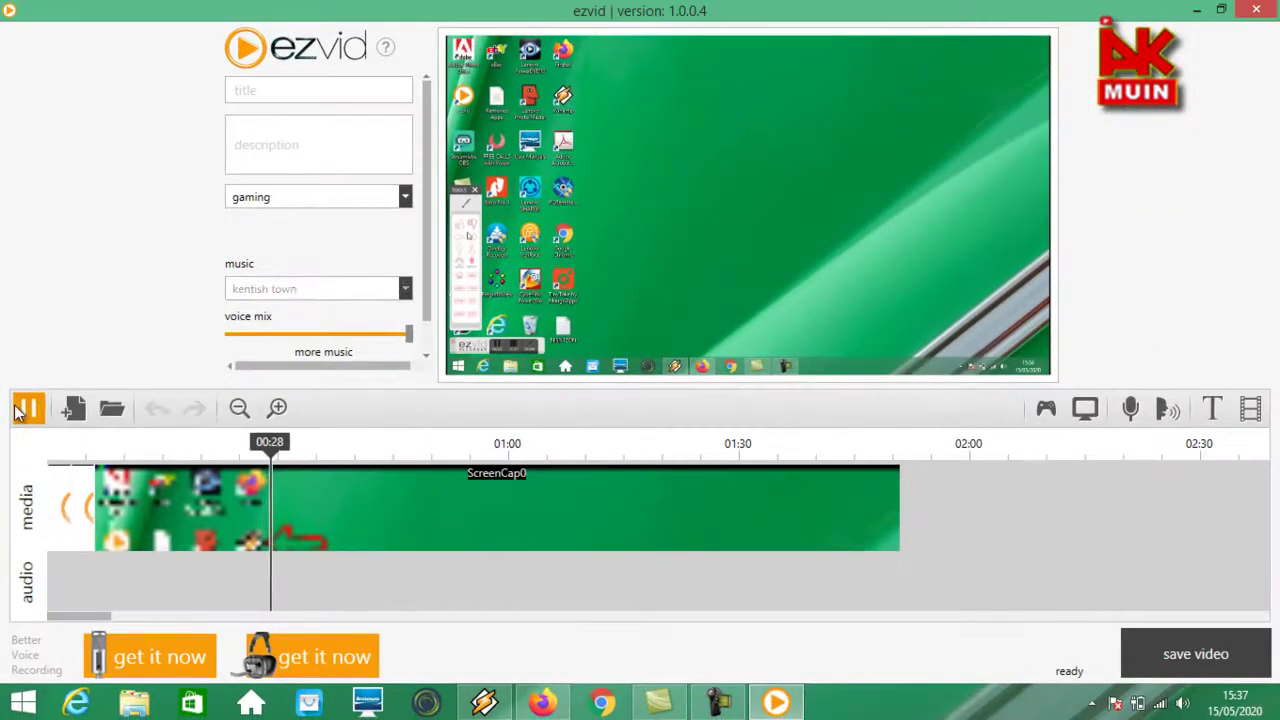
{"action": "left_click", "coordinate": [58, 135]}
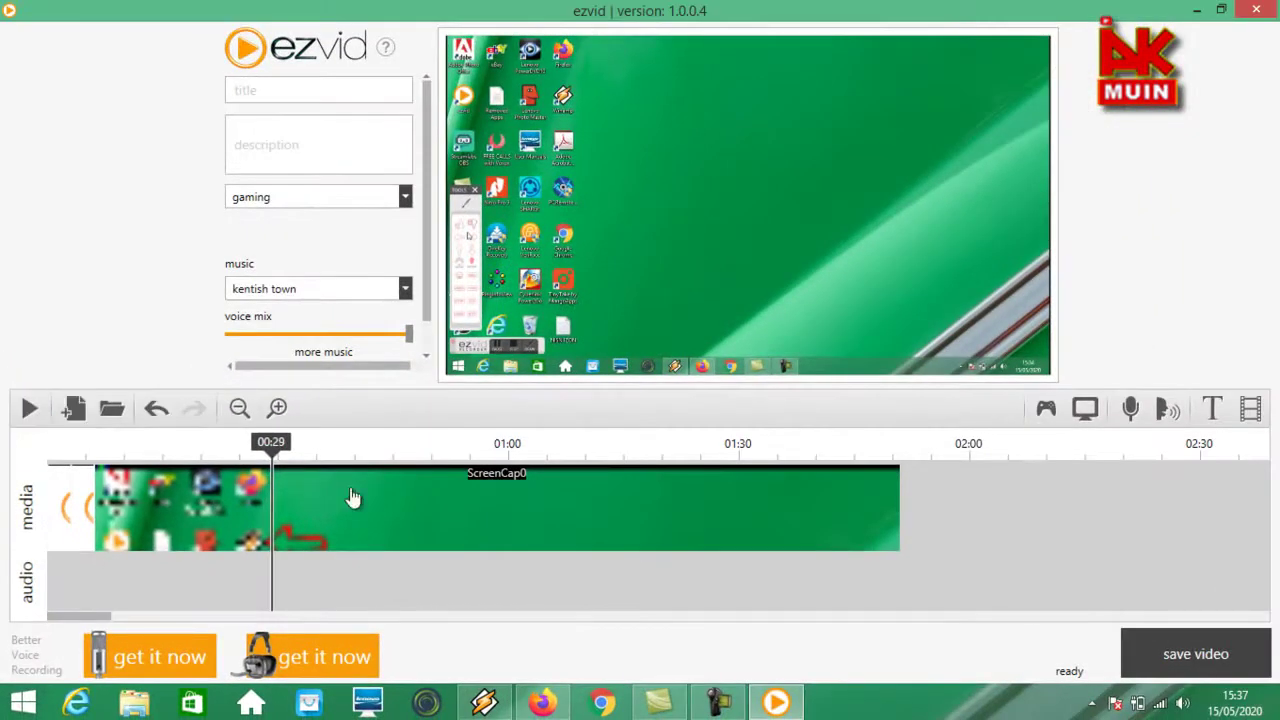
{"action": "scroll", "coordinate": [386, 612], "scroll_direction": "up", "scroll_amount": 2}
Step: Examine the captured clip's editing options and available playback speeds without changing anything
{"action": "left_click", "coordinate": [172, 537]}
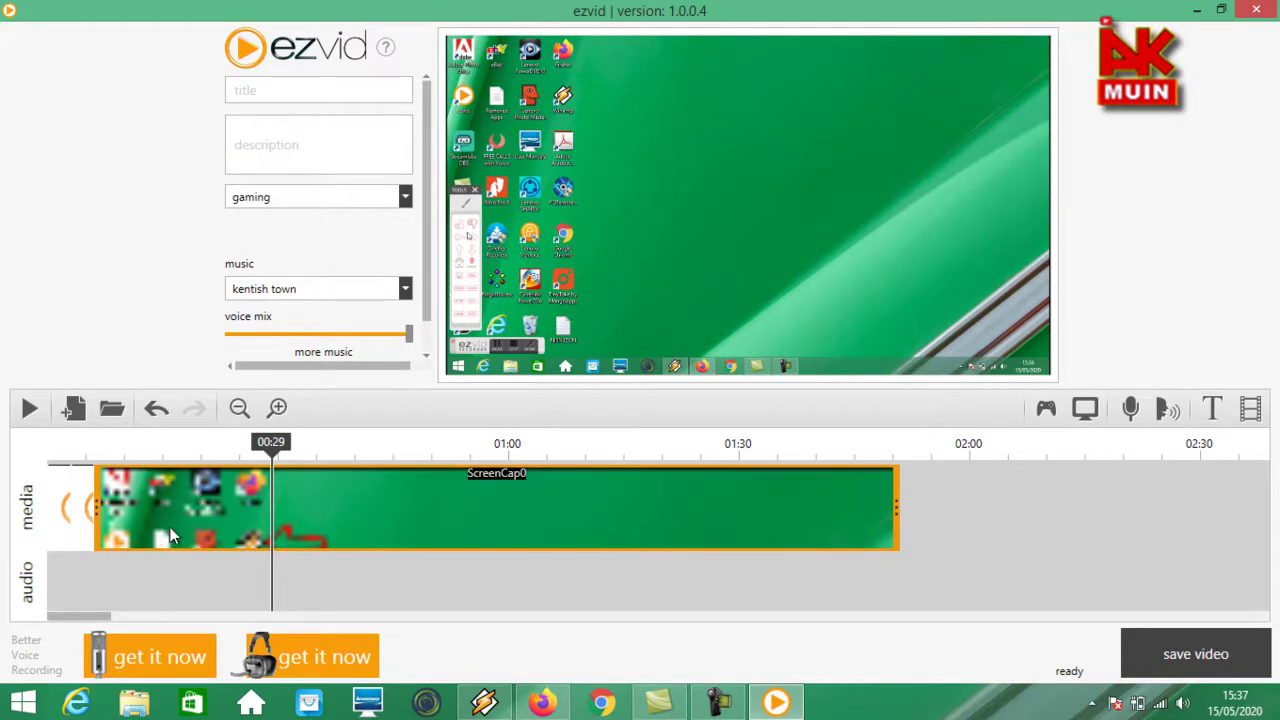
{"action": "right_click", "coordinate": [172, 537]}
{"action": "mouse_move", "coordinate": [280, 588]}
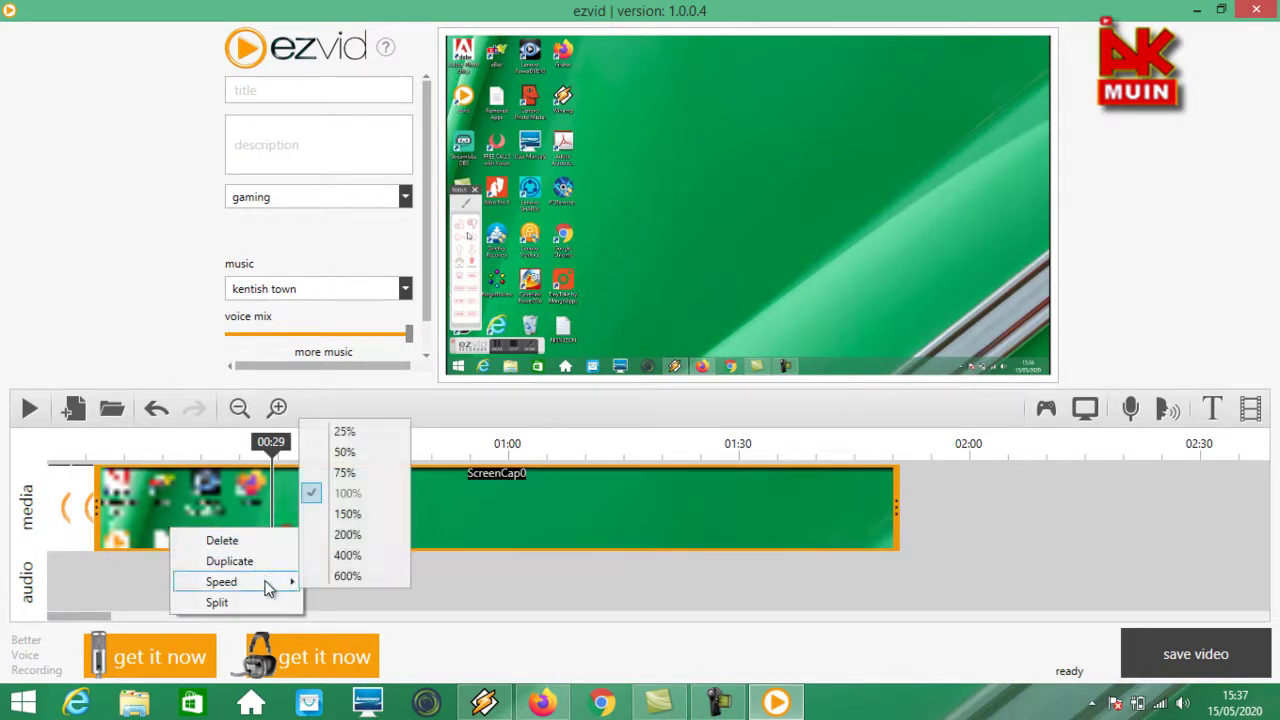
{"action": "left_click", "coordinate": [613, 584]}
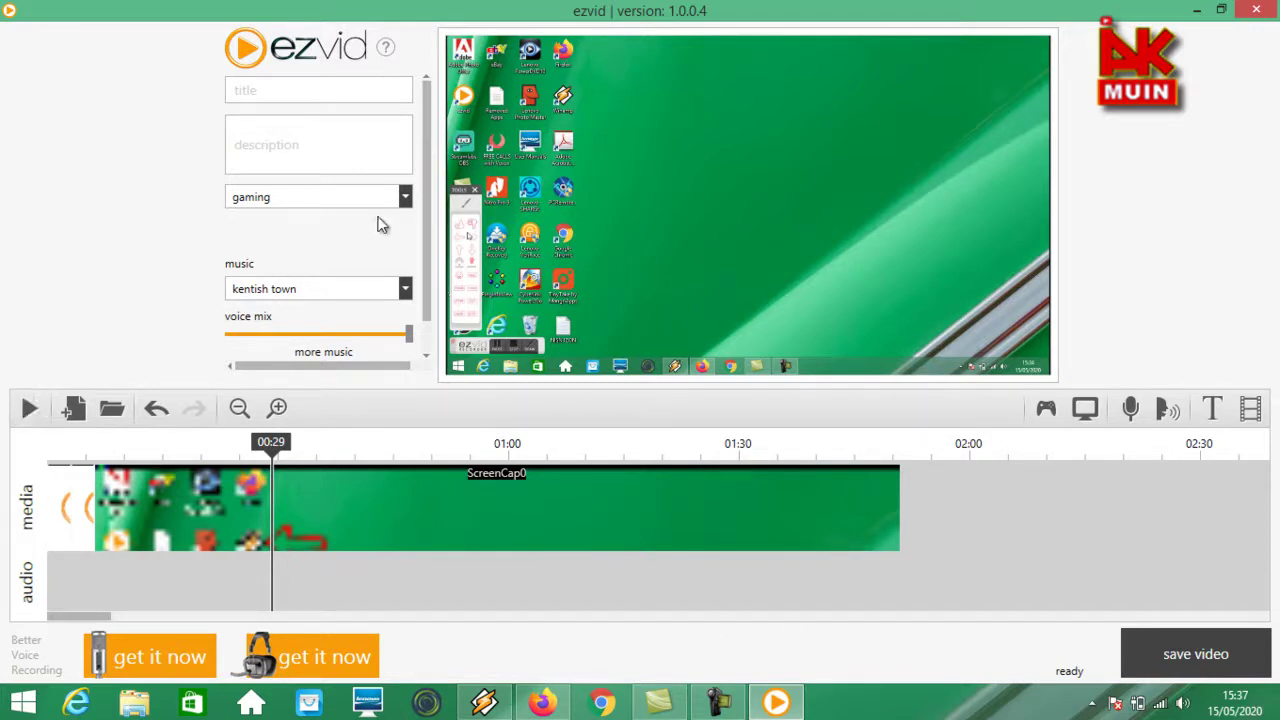
Step: Browse the available background music tracks without choosing one, and set the video category to autos & vehicles
{"action": "left_click_drag", "start_coordinate": [426, 215], "coordinate": [426, 258]}
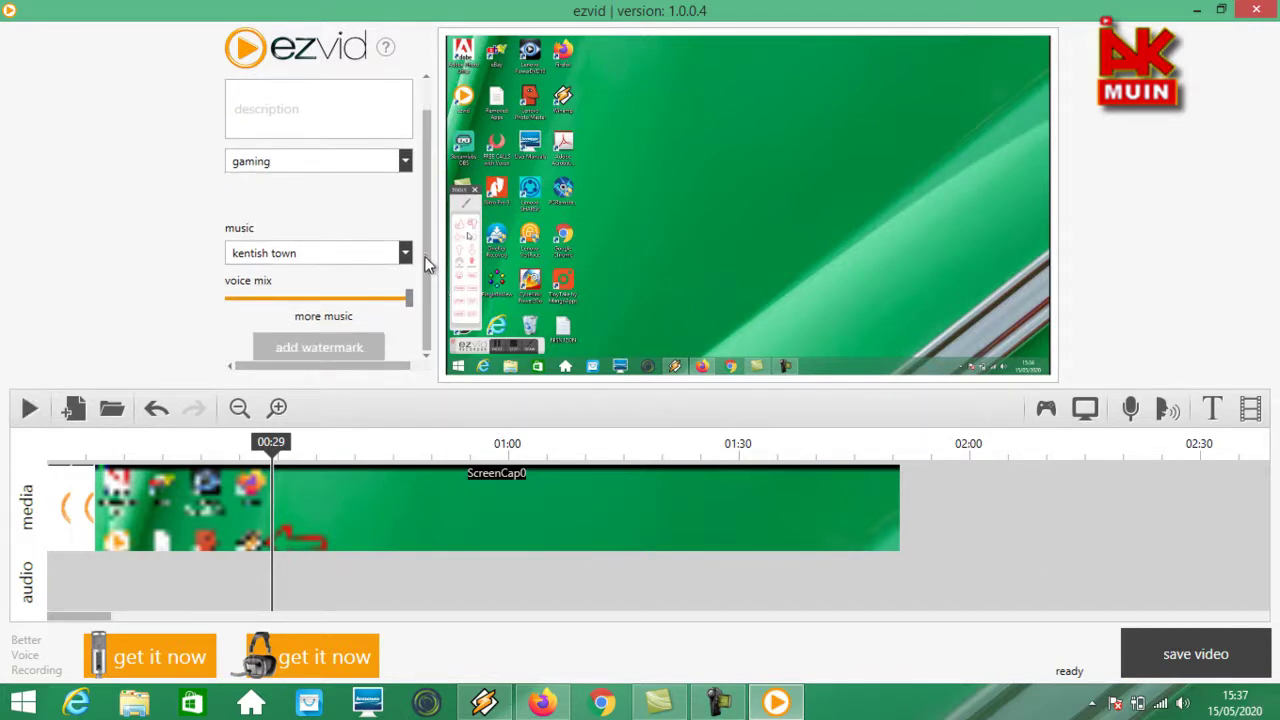
{"action": "left_click", "coordinate": [397, 260]}
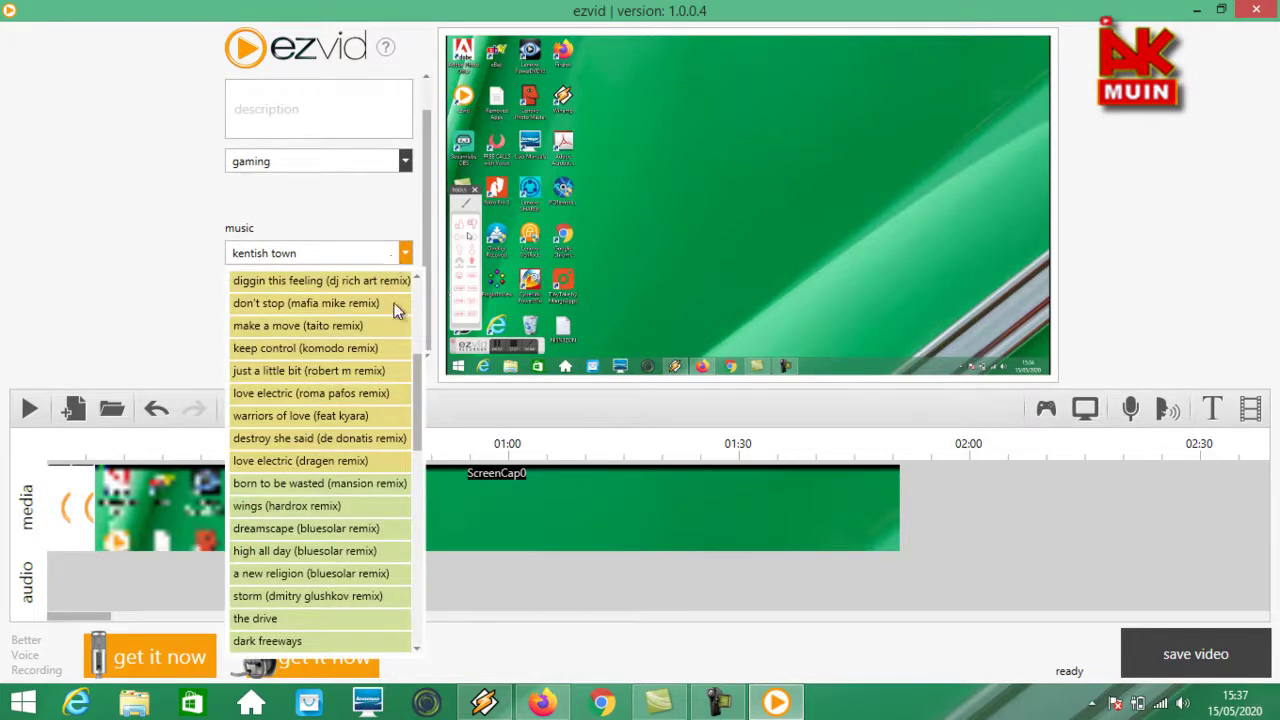
{"action": "left_click_drag", "start_coordinate": [420, 385], "coordinate": [445, 275]}
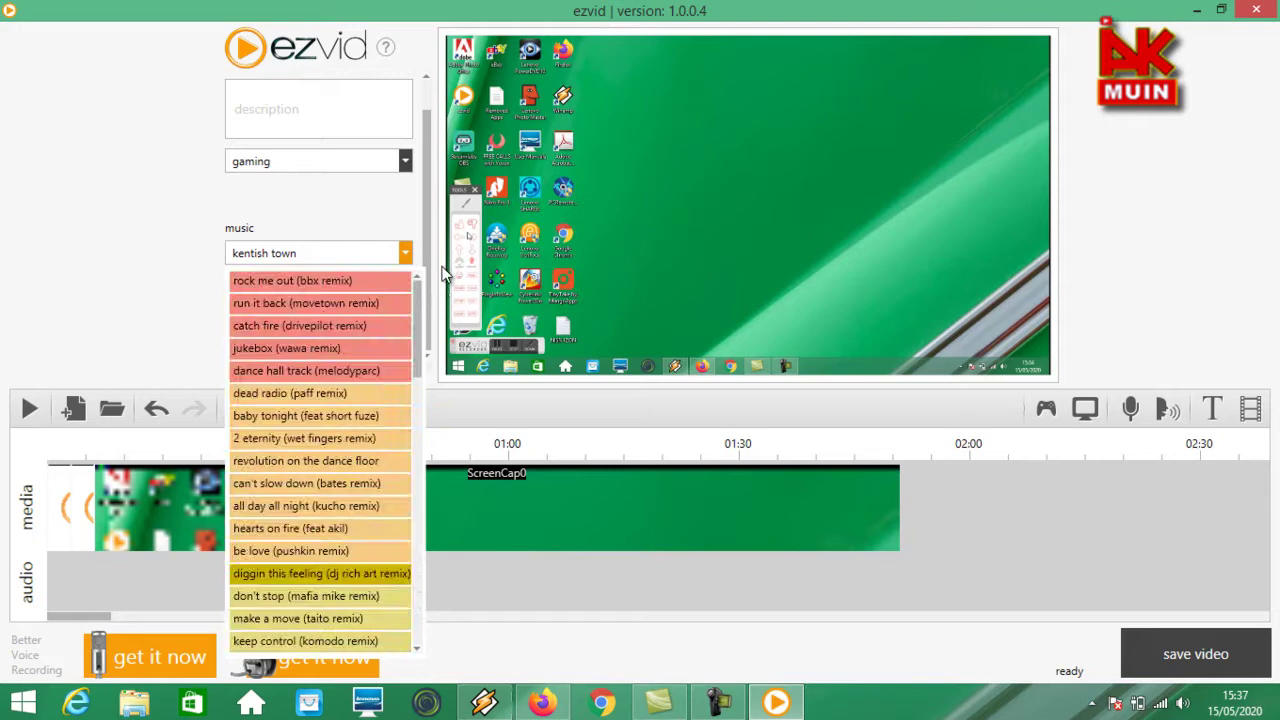
{"action": "left_click", "coordinate": [323, 222]}
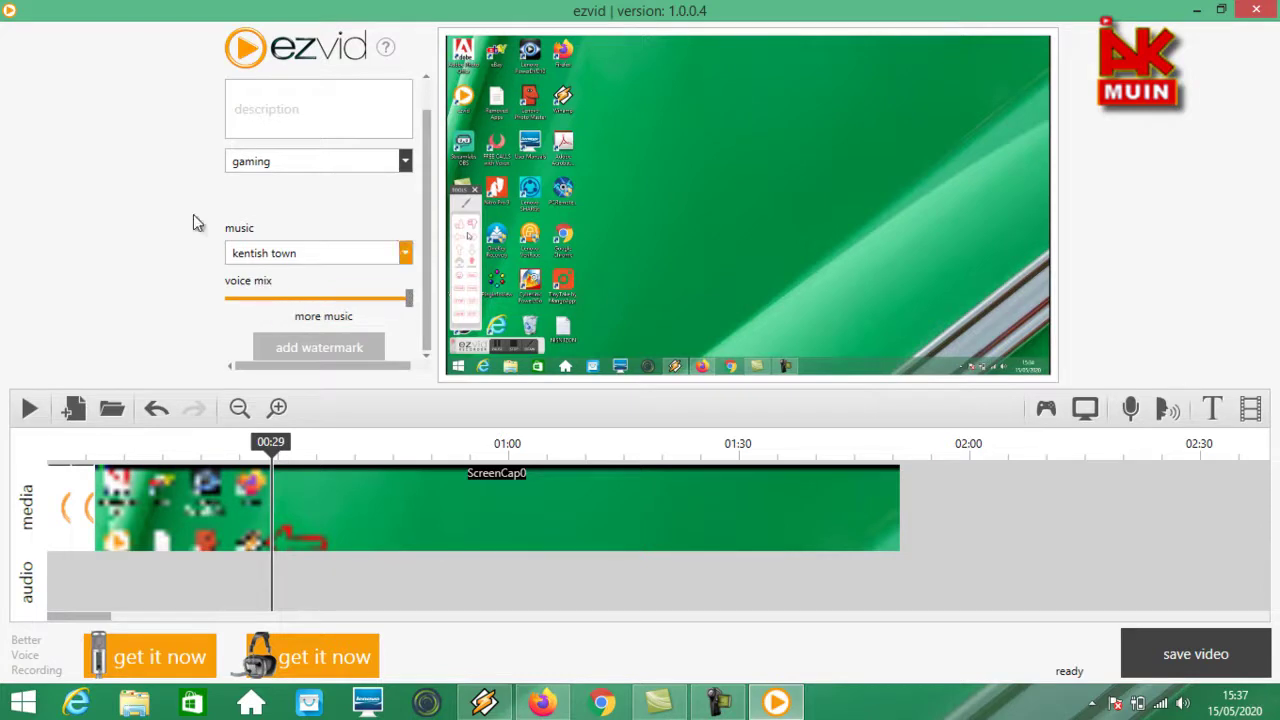
{"action": "left_click", "coordinate": [404, 162]}
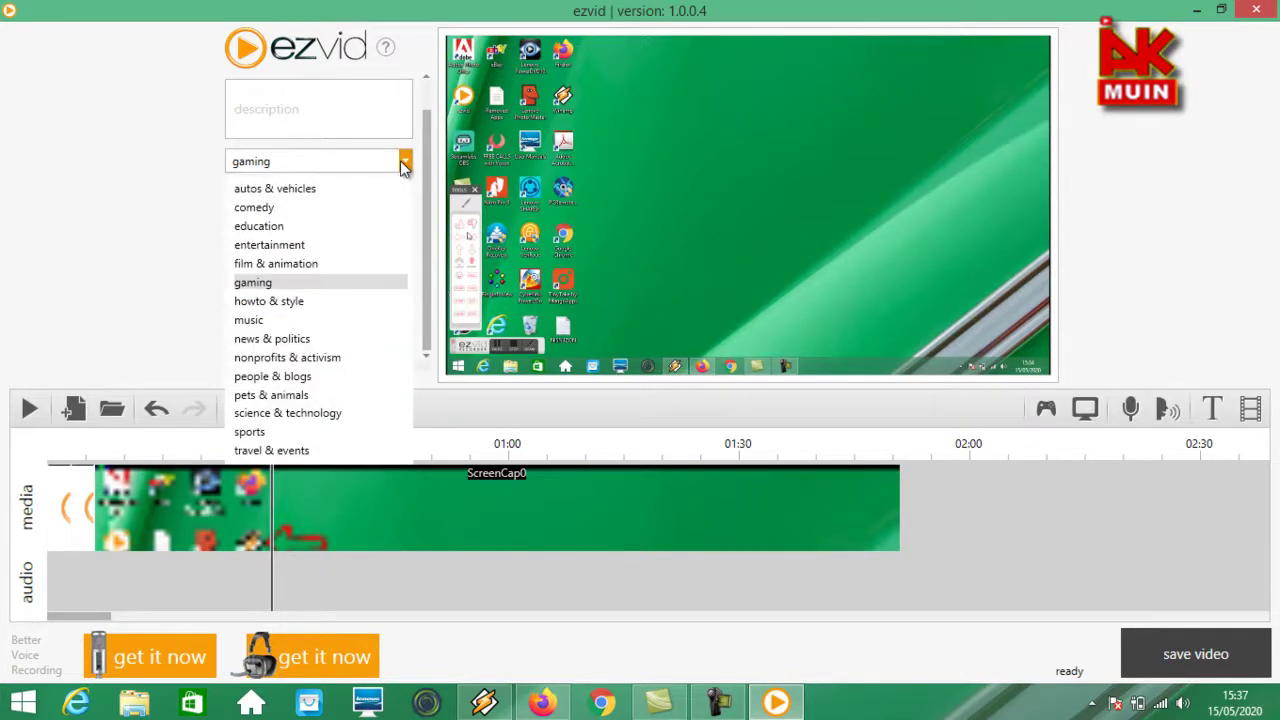
{"action": "left_click", "coordinate": [300, 189]}
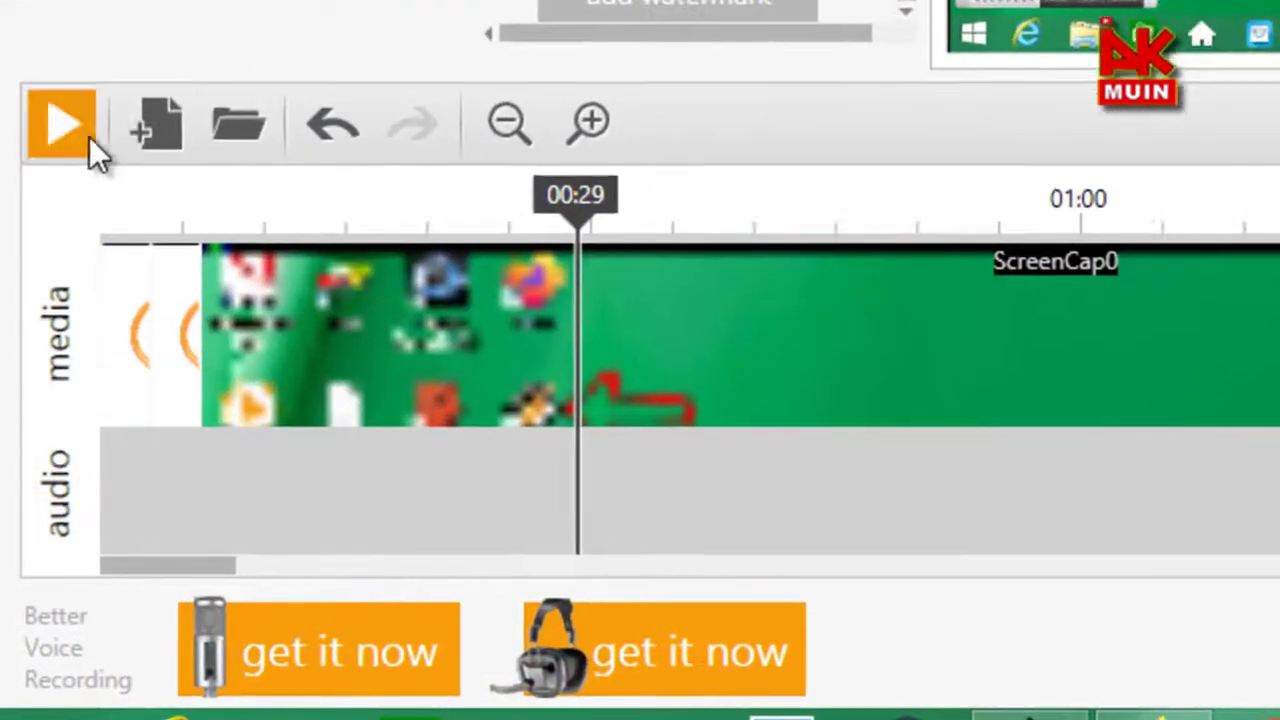
Step: Resume the preview and pause it at 00:30, and examine the captured clip's Split option without applying it
{"action": "left_click", "coordinate": [40, 412]}
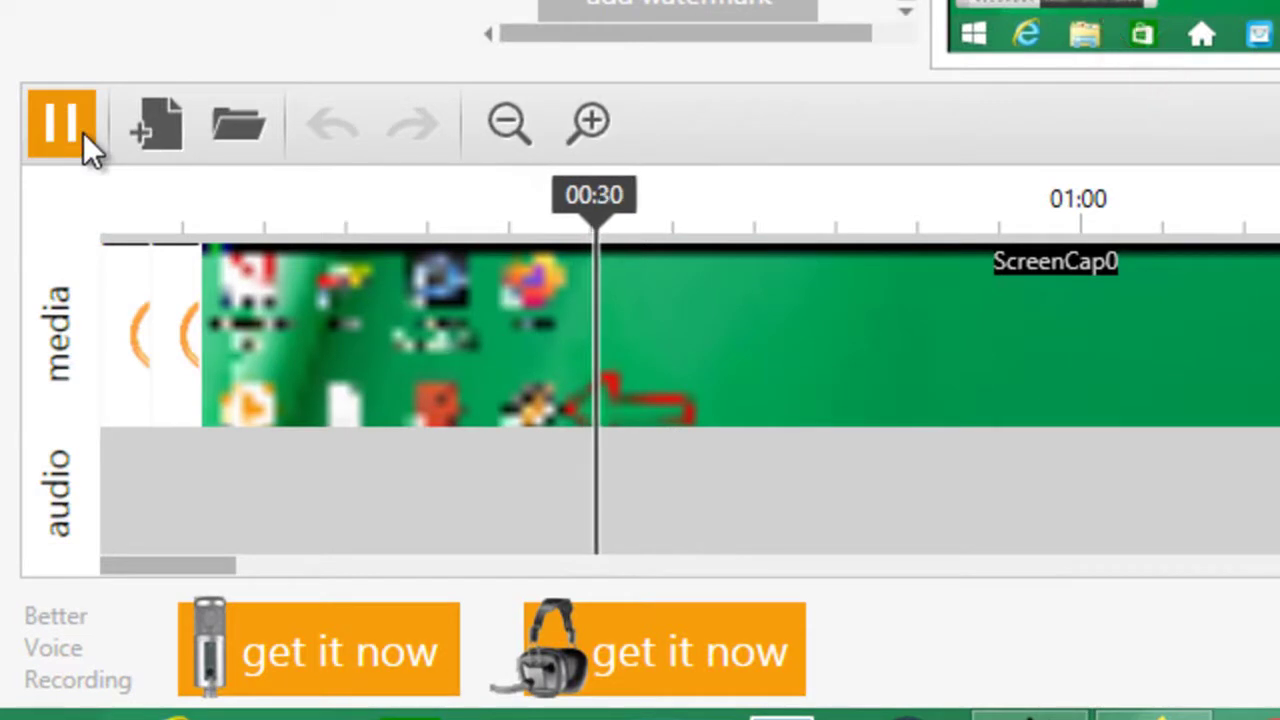
{"action": "left_click", "coordinate": [83, 132]}
{"action": "left_click_drag", "start_coordinate": [149, 565], "coordinate": [77, 569]}
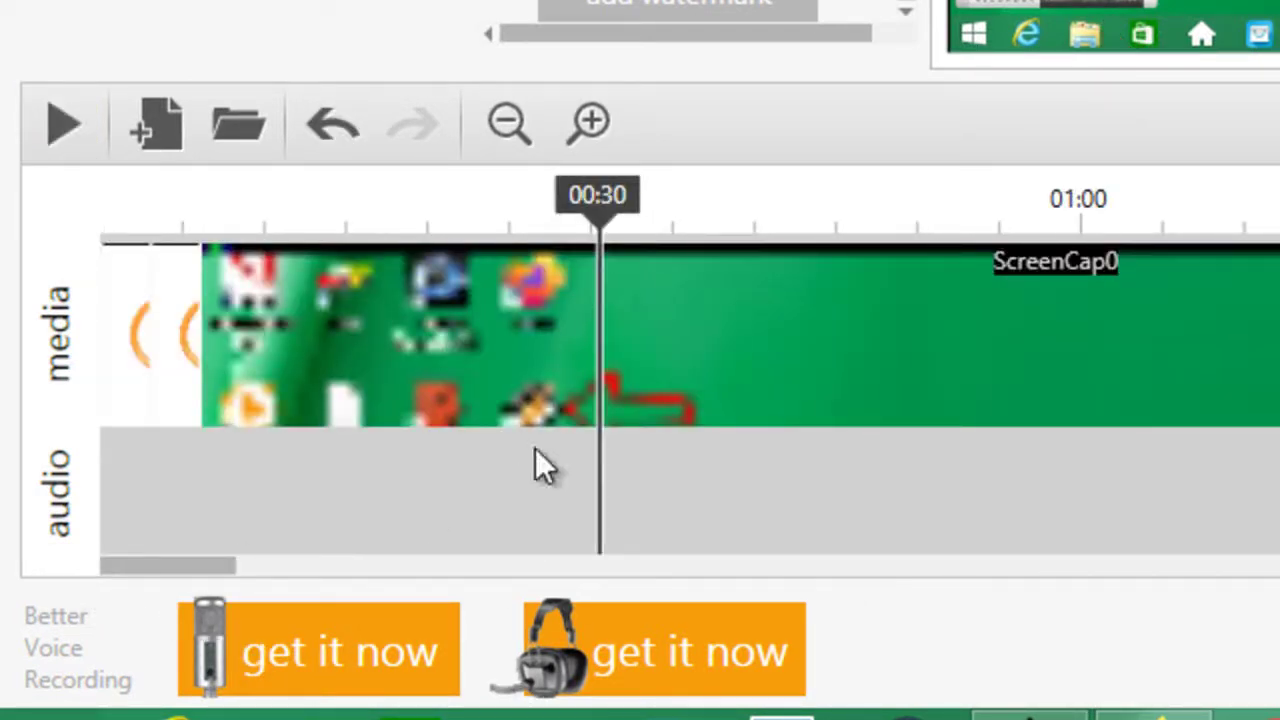
{"action": "left_click", "coordinate": [791, 329]}
{"action": "right_click", "coordinate": [742, 350]}
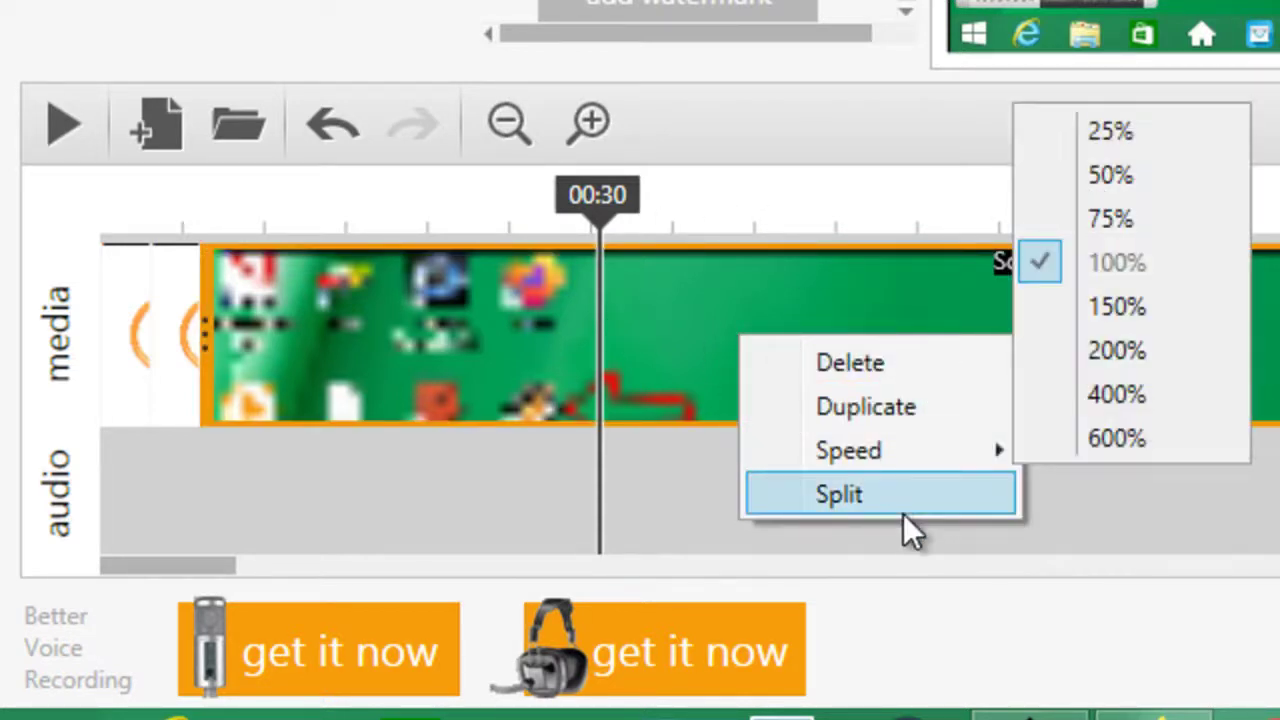
{"action": "left_click", "coordinate": [45, 345]}
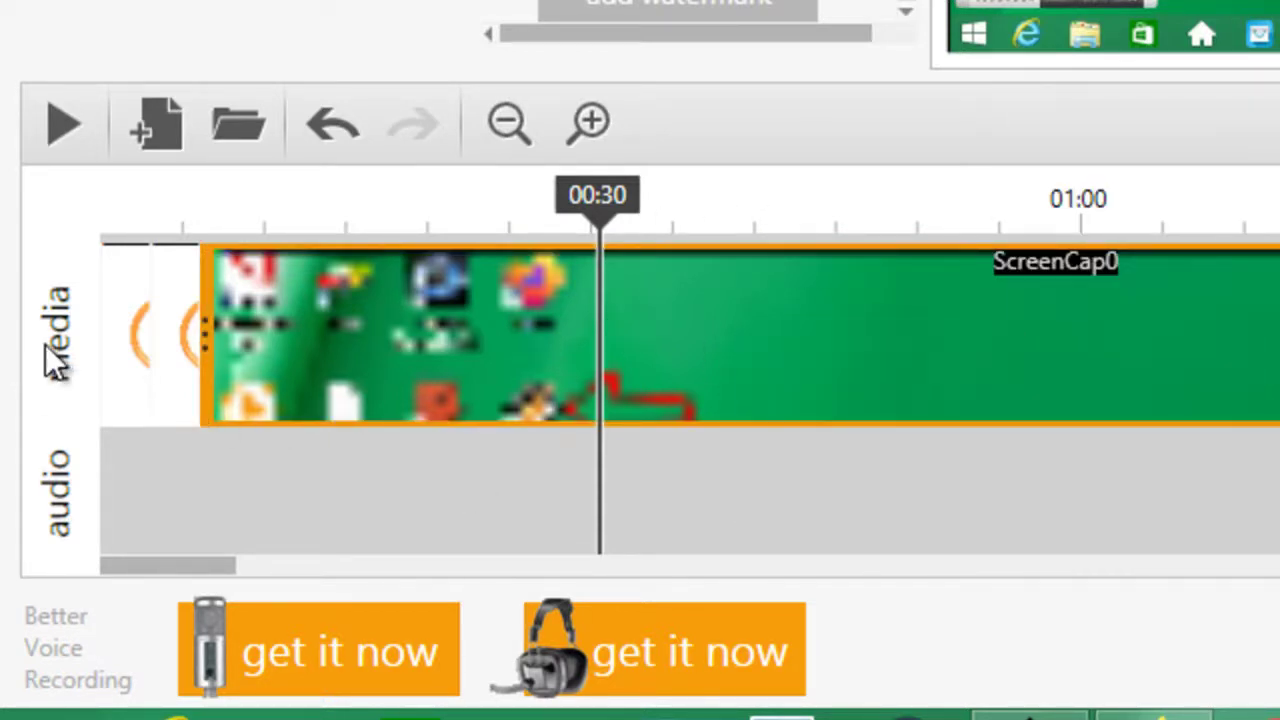
Step: Start a new, empty project and acknowledge the saving of the previous one
{"action": "left_click", "coordinate": [157, 125]}
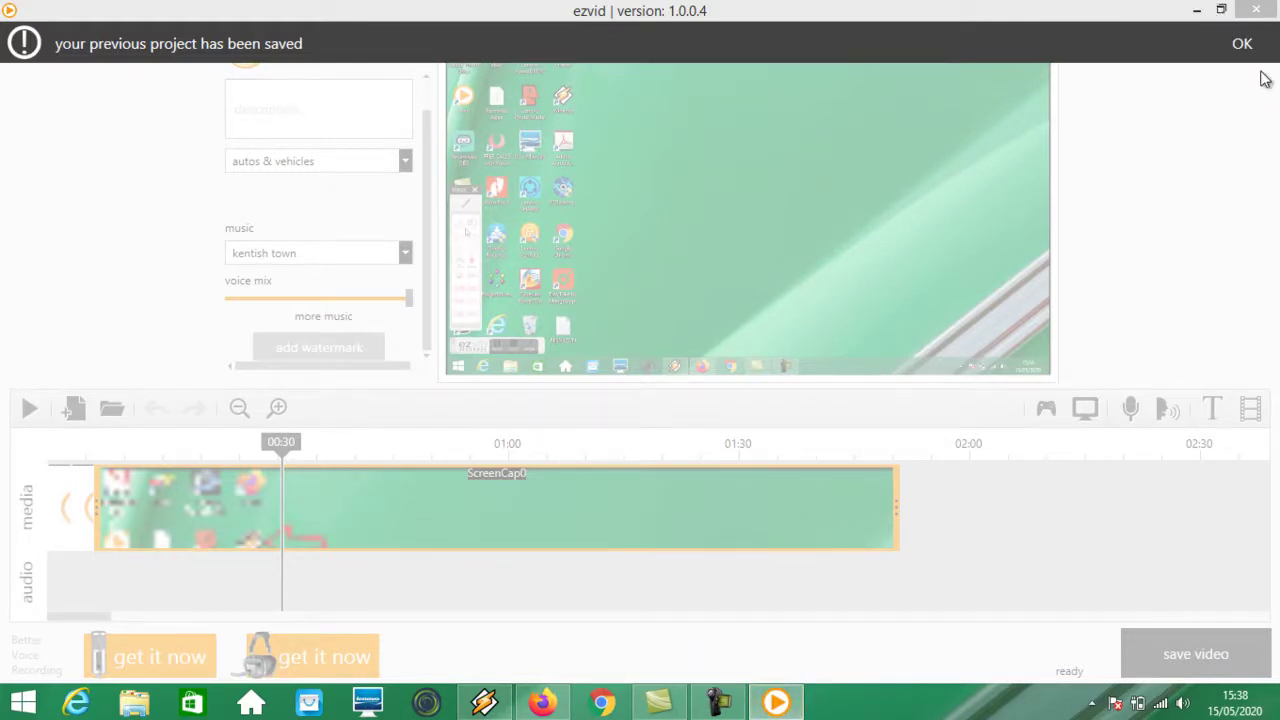
{"action": "left_click", "coordinate": [1242, 43]}
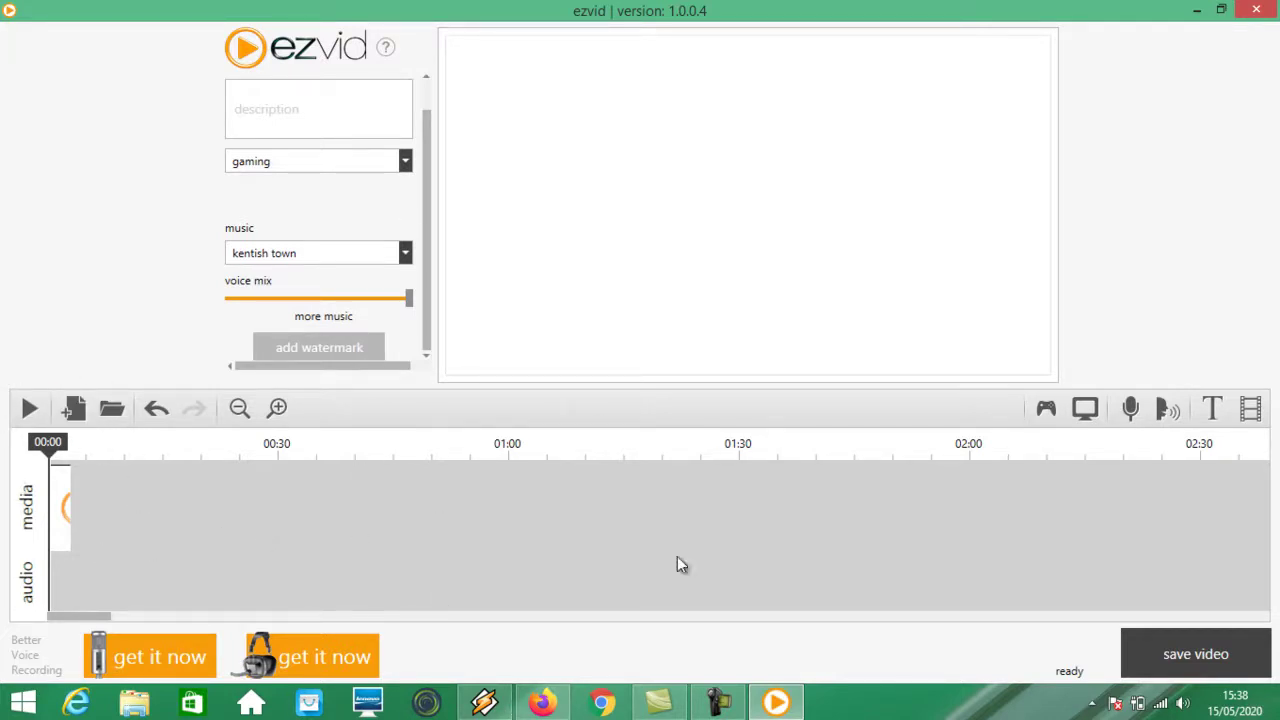
Step: View the guidance on capturing full-screen games and close it without searching for a game
{"action": "left_click", "coordinate": [1045, 409]}
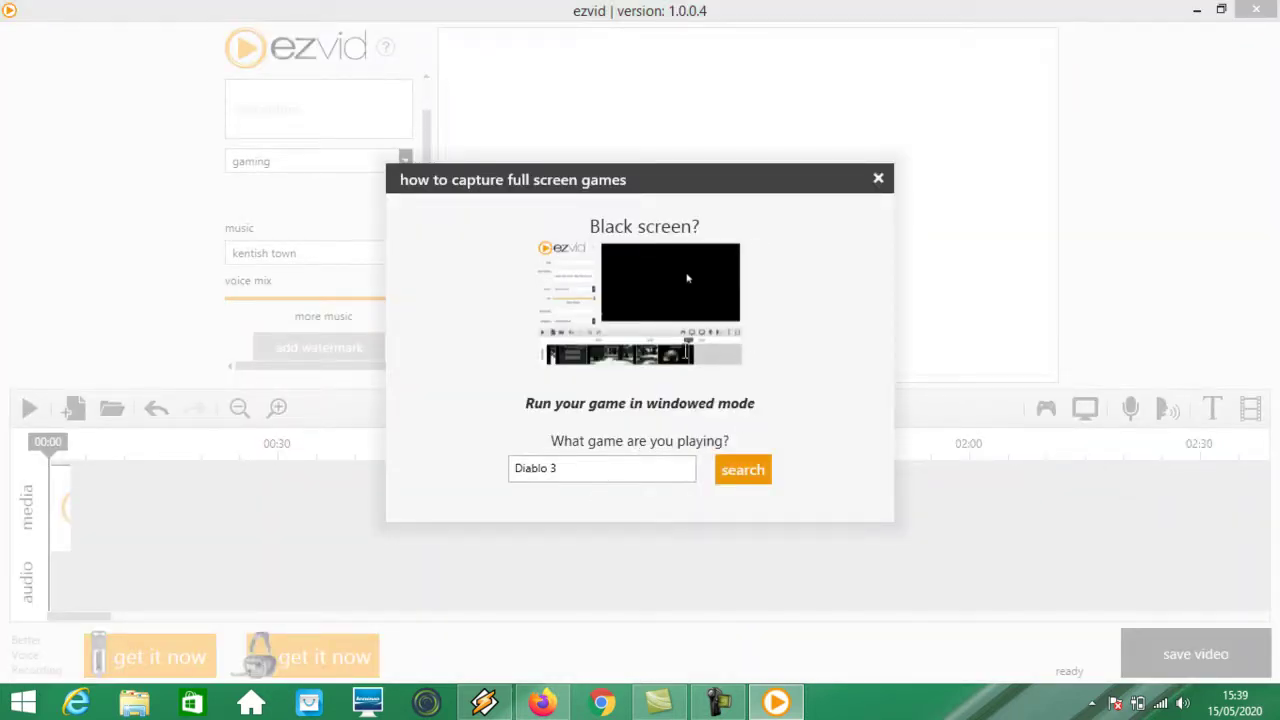
{"action": "left_click_drag", "start_coordinate": [549, 469], "coordinate": [626, 469]}
{"action": "left_click", "coordinate": [879, 180]}
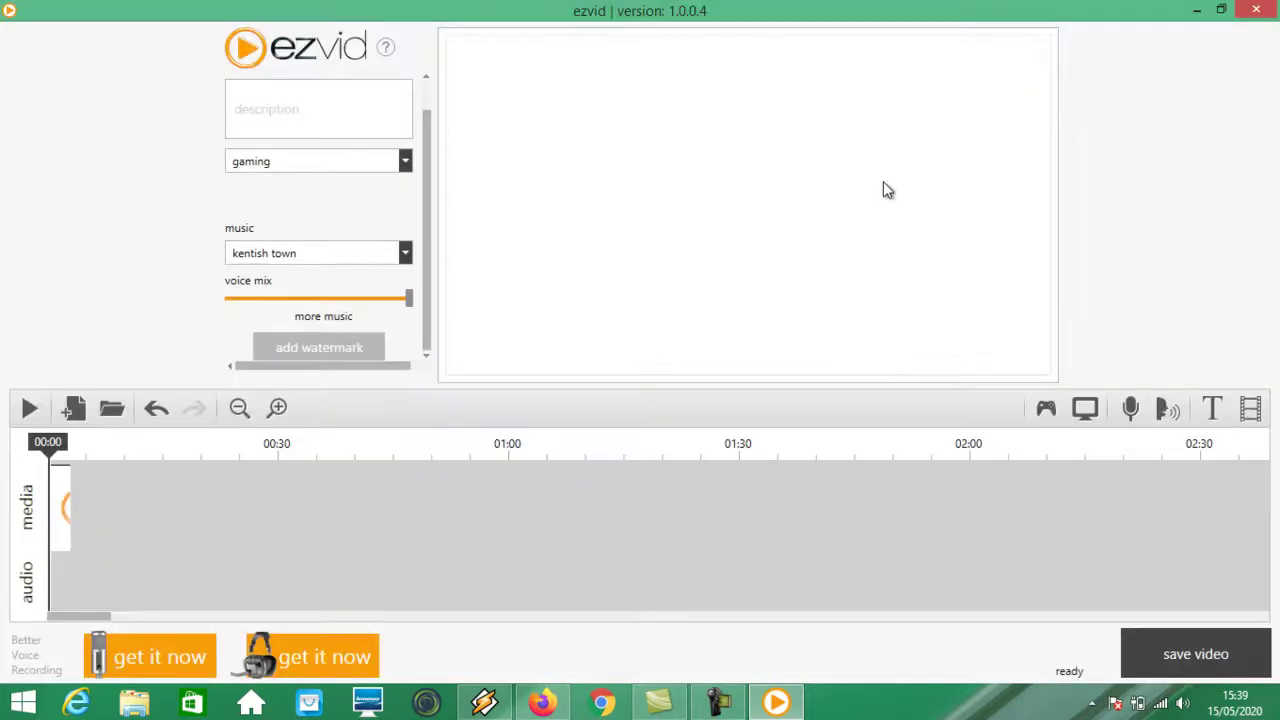
Step: Make a brief voice recording at the start of the timeline, and try to synthesize speech
{"action": "left_click", "coordinate": [1130, 410]}
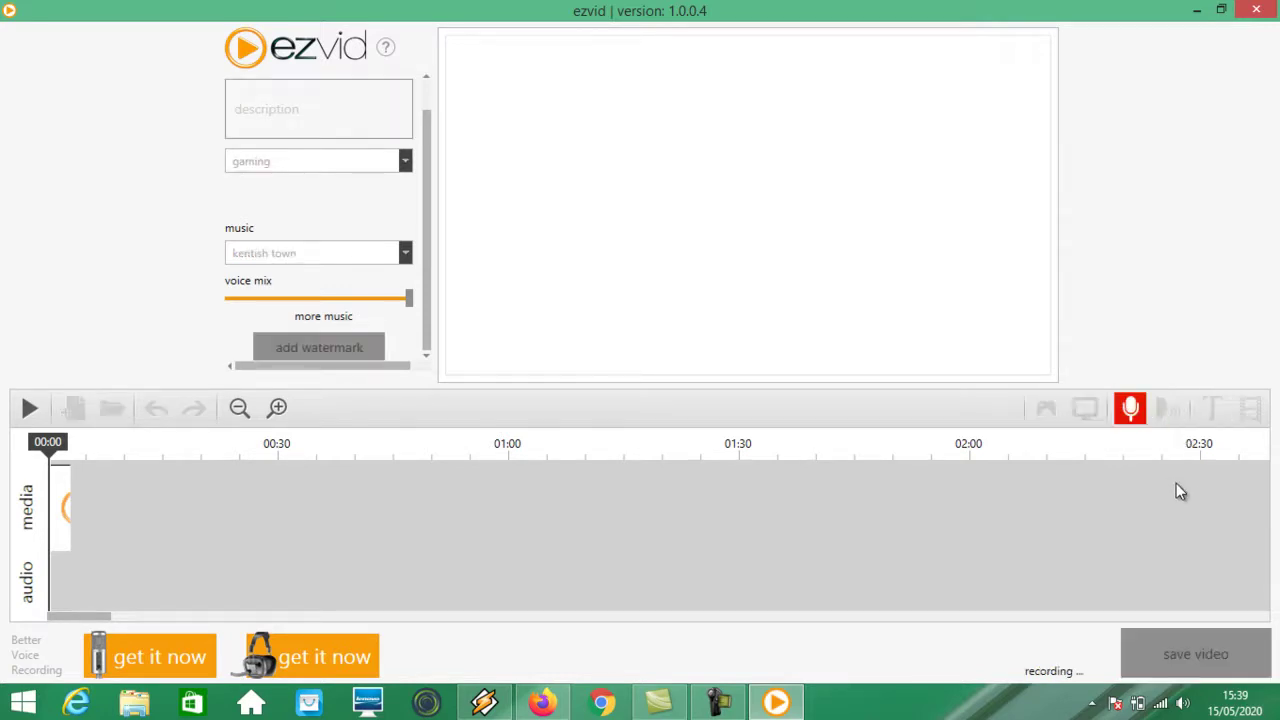
{"action": "left_click", "coordinate": [1131, 410]}
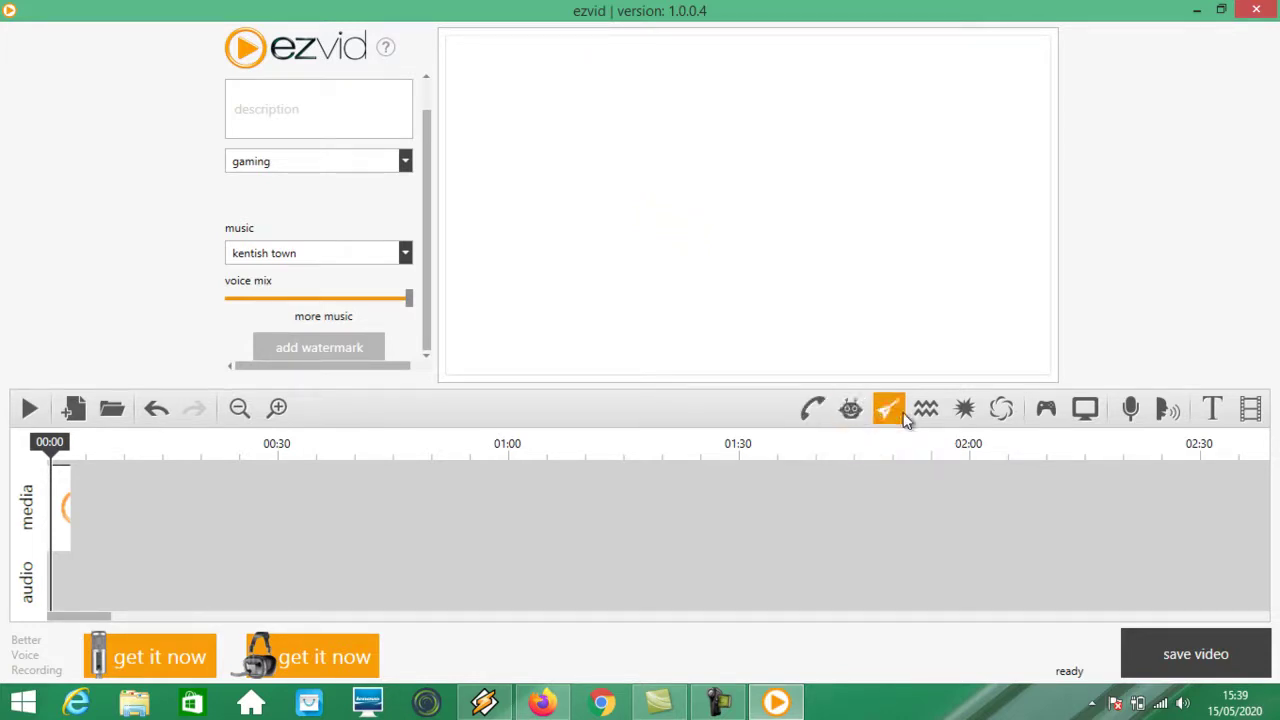
{"action": "left_click", "coordinate": [1170, 410]}
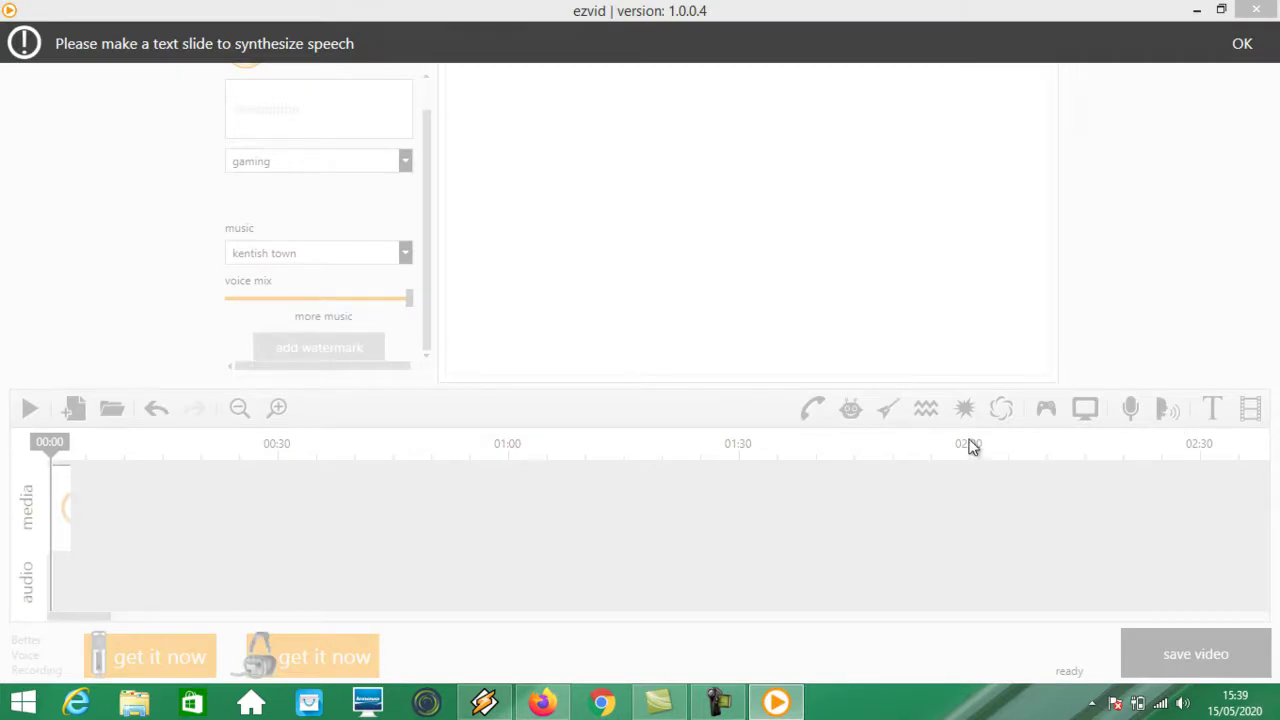
{"action": "left_click", "coordinate": [1245, 45]}
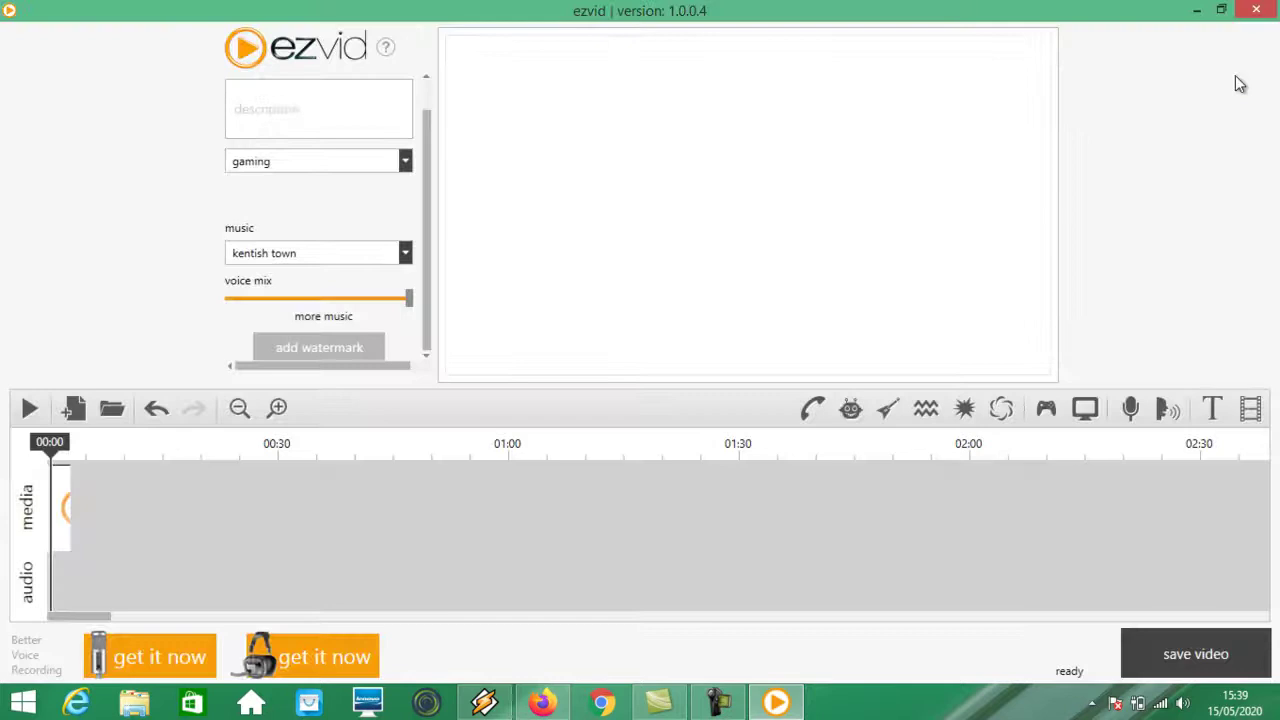
Step: Add a text slide reading "erwrewrewrwer" in place of the placeholder text, and start playing the timeline
{"action": "left_click", "coordinate": [1212, 418]}
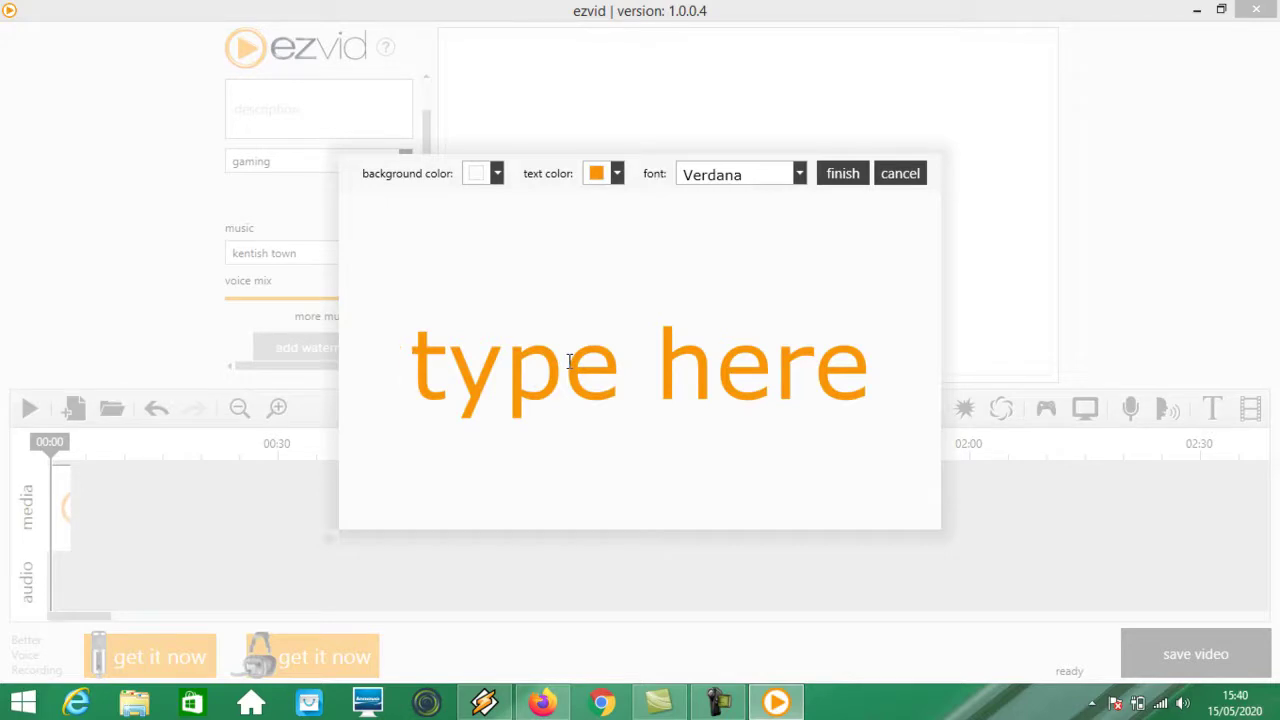
{"action": "type", "text": "erwrewrewrwert"}
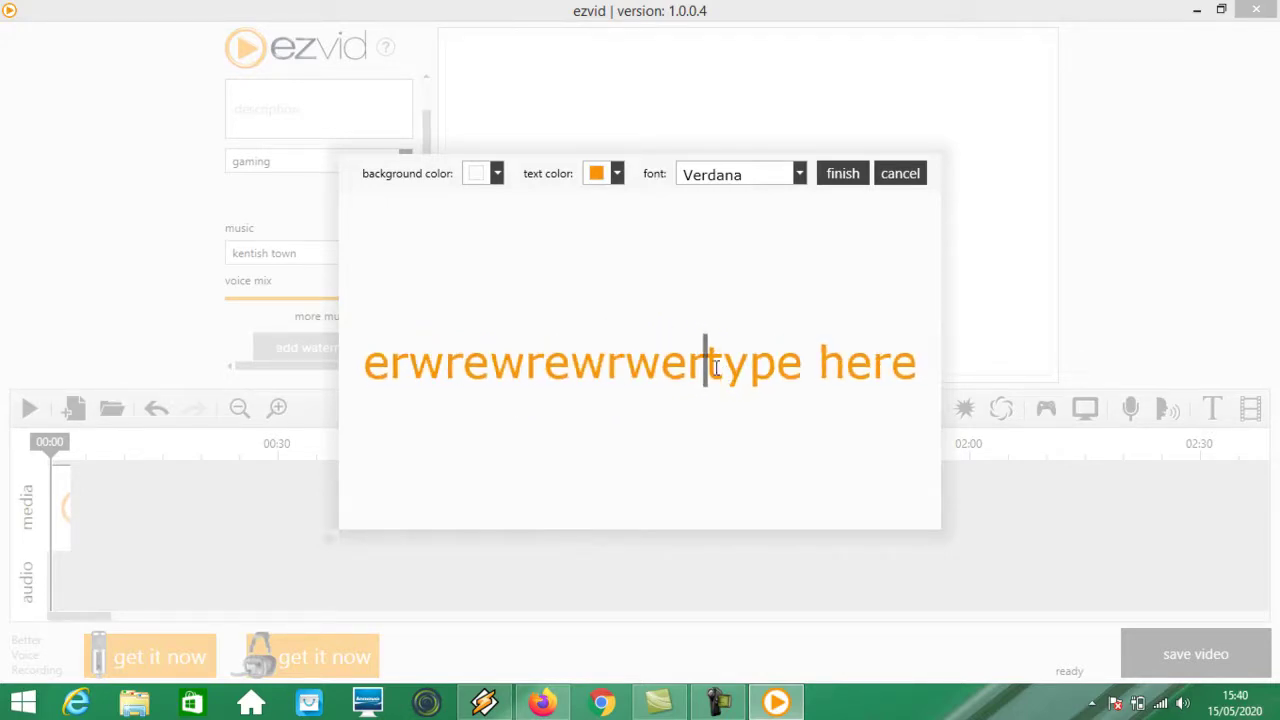
{"action": "left_click_drag", "start_coordinate": [714, 368], "coordinate": [955, 385]}
{"action": "key", "text": "BackSpace"}
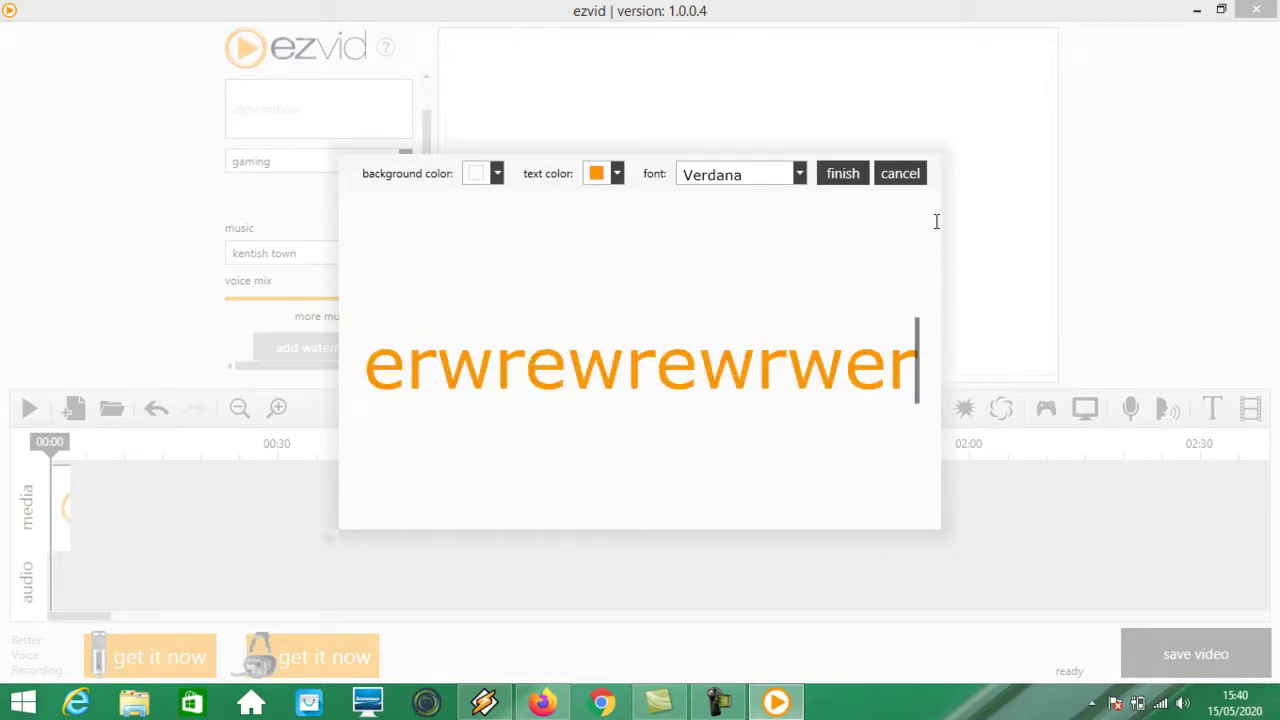
{"action": "left_click", "coordinate": [843, 173]}
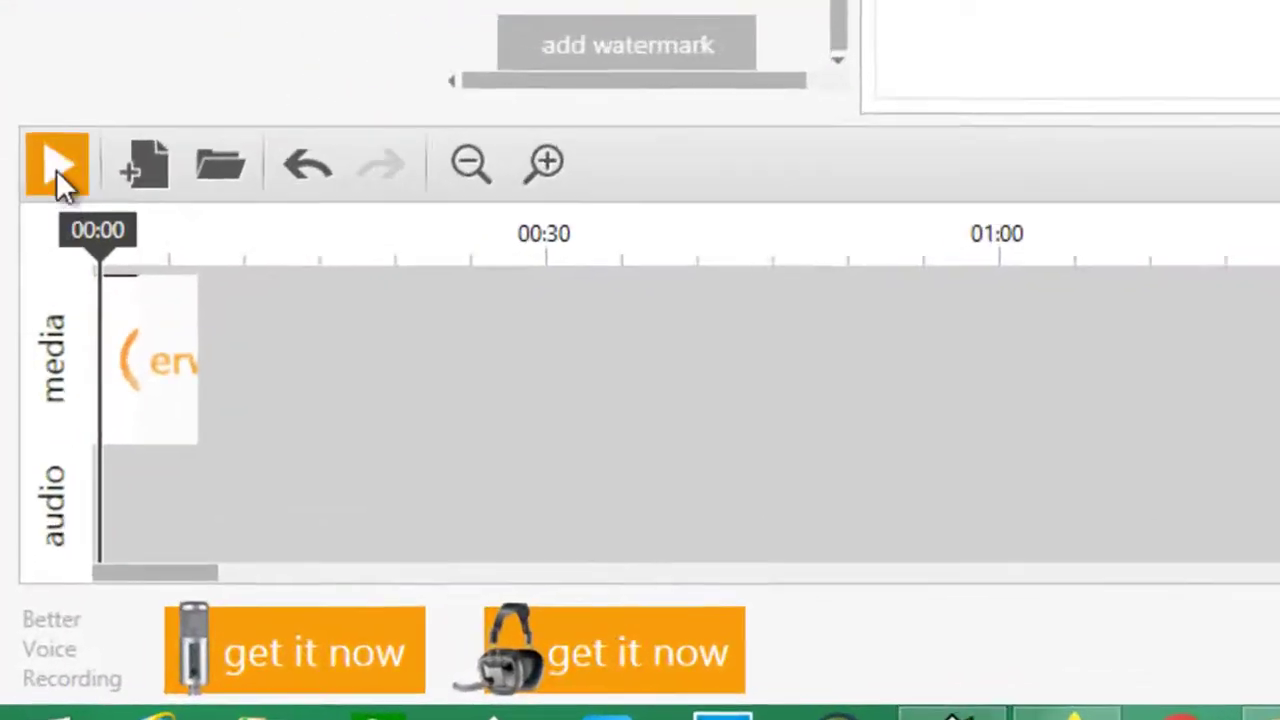
{"action": "left_click", "coordinate": [29, 408]}
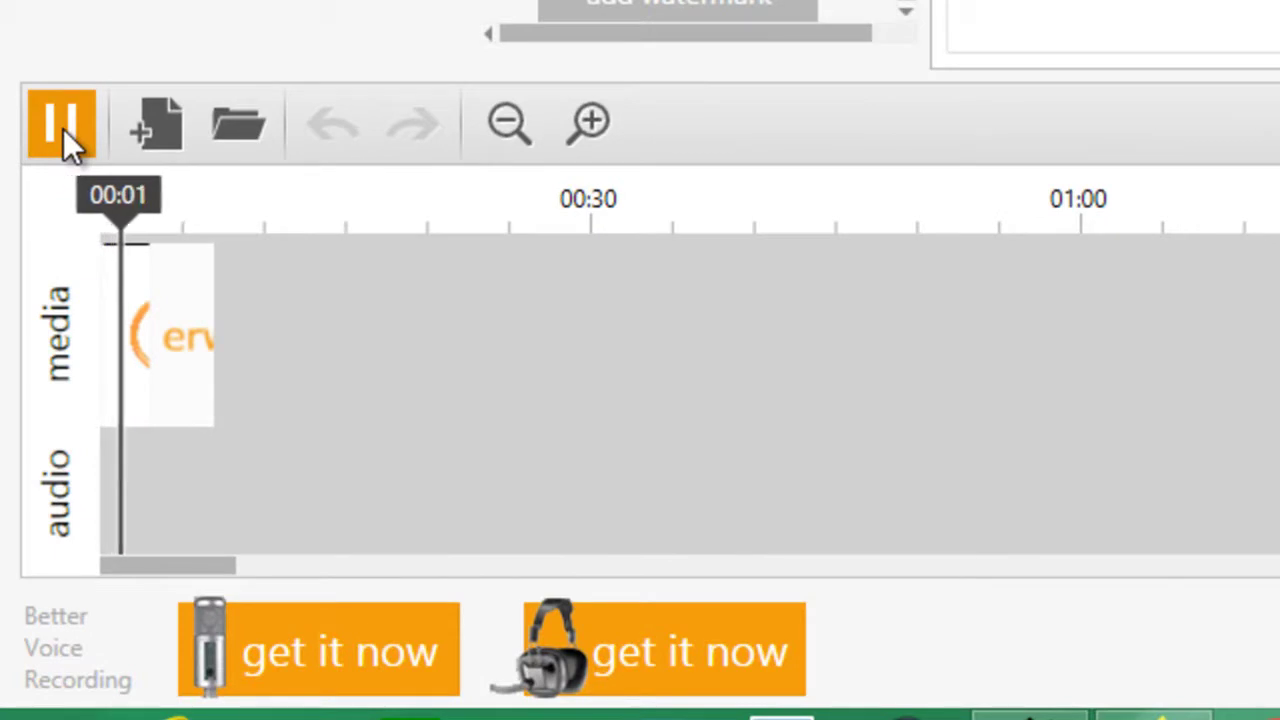